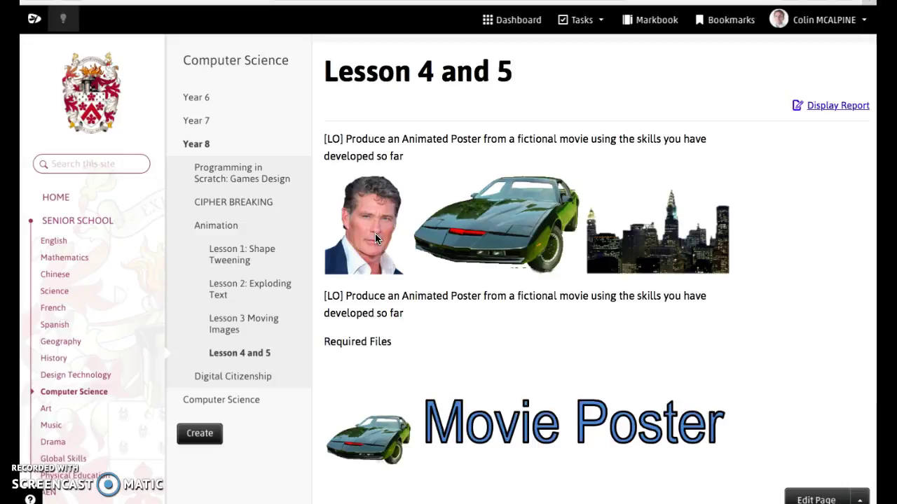
Take the browser out of full screen, move it aside and minimise Flash to show the three image files on the desktop
{"action": "left_click", "coordinate": [471, 346]}
{"action": "mouse_move", "coordinate": [24, 4]}
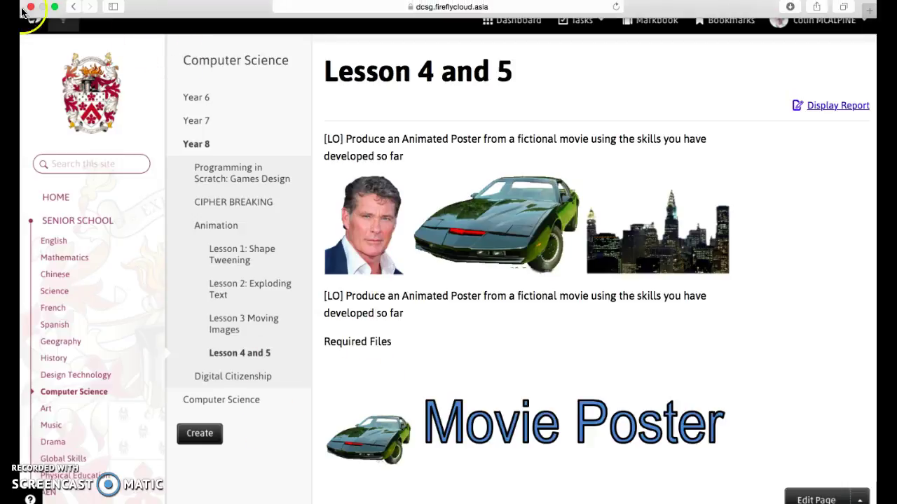
{"action": "left_click", "coordinate": [55, 7]}
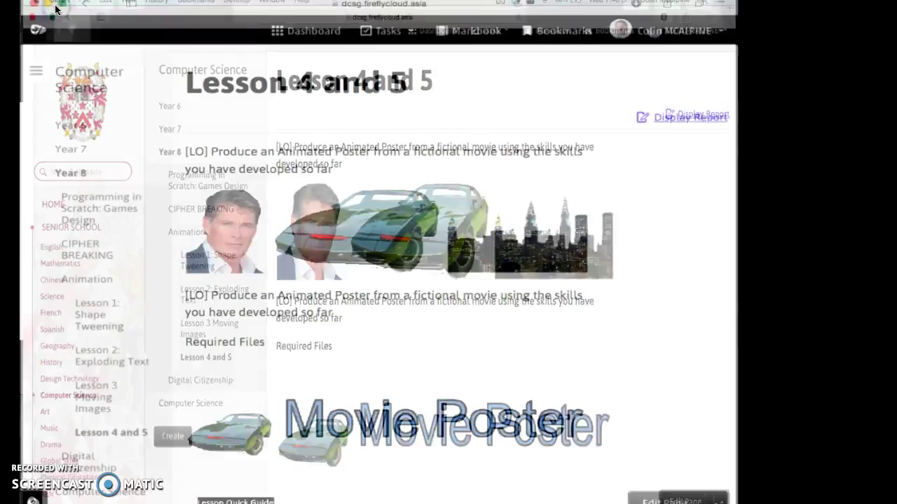
{"action": "left_click_drag", "start_coordinate": [503, 21], "coordinate": [676, 346]}
{"action": "left_click", "coordinate": [63, 40]}
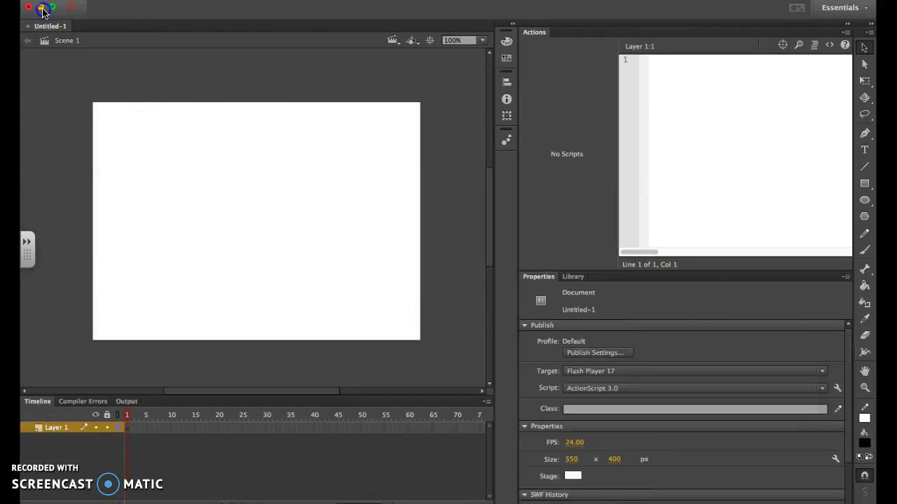
{"action": "left_click", "coordinate": [40, 6]}
{"action": "left_click", "coordinate": [587, 68]}
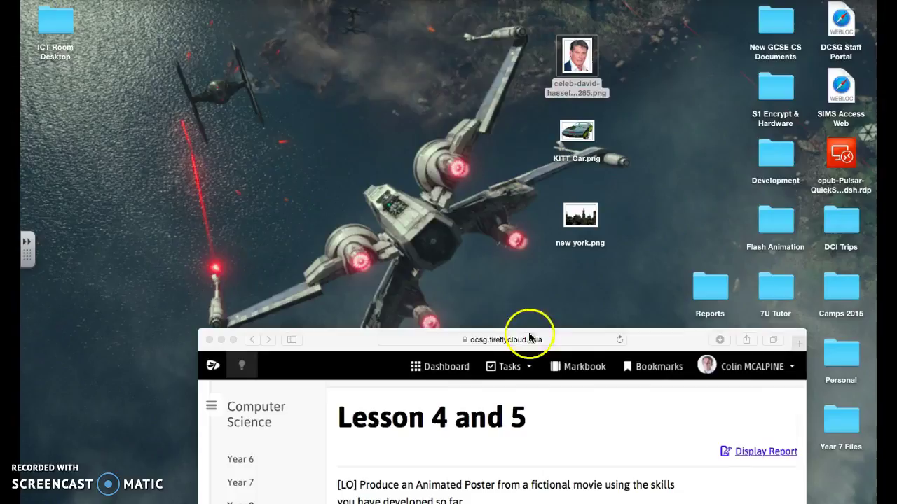
Move the browser window back up over the desktop and return it to full screen
{"action": "left_click_drag", "start_coordinate": [649, 337], "coordinate": [343, 99]}
{"action": "left_click_drag", "start_coordinate": [294, 289], "coordinate": [296, 344]}
{"action": "double_click", "coordinate": [321, 96]}
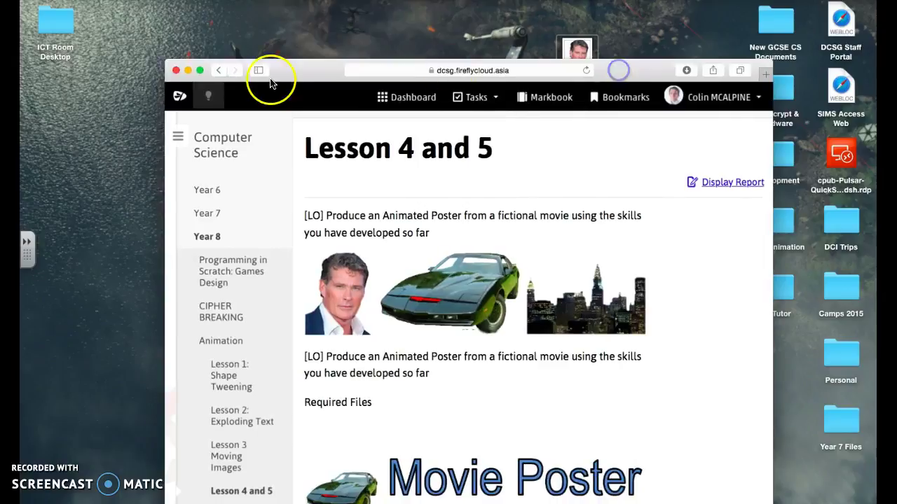
{"action": "left_click", "coordinate": [200, 70]}
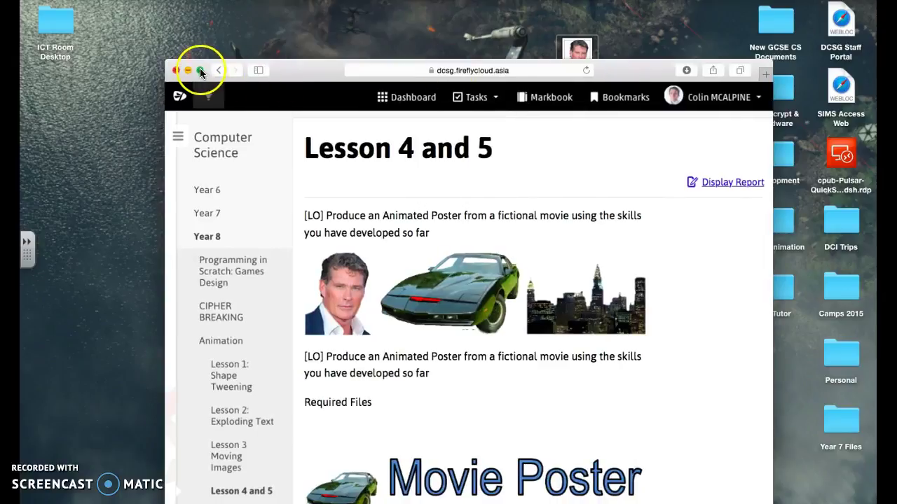
Switch to Flash and restore the blank Untitled-1 document window
{"action": "key", "text": "super+Tab"}
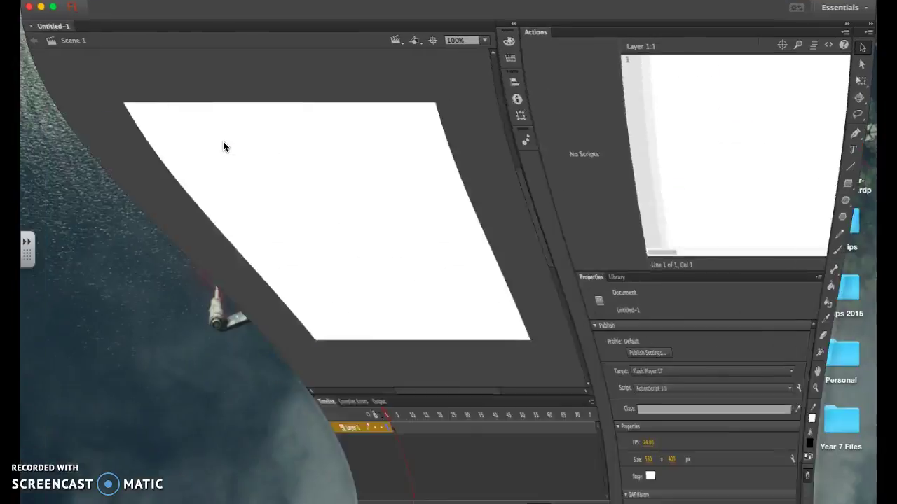
{"action": "left_click", "coordinate": [324, 142]}
{"action": "left_click", "coordinate": [178, 256]}
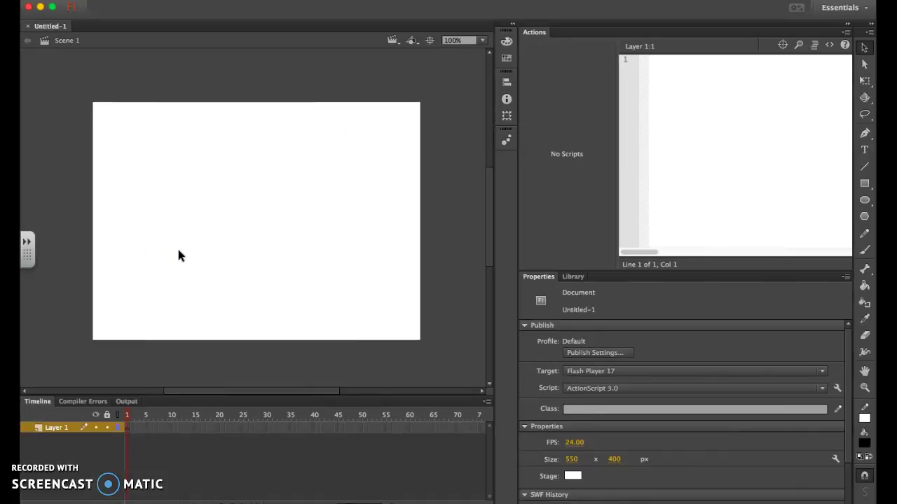
Switch to the browser and read the Lesson Quick Guide and instructions 1 to 3 on the lesson page
{"action": "key", "text": "super+Tab"}
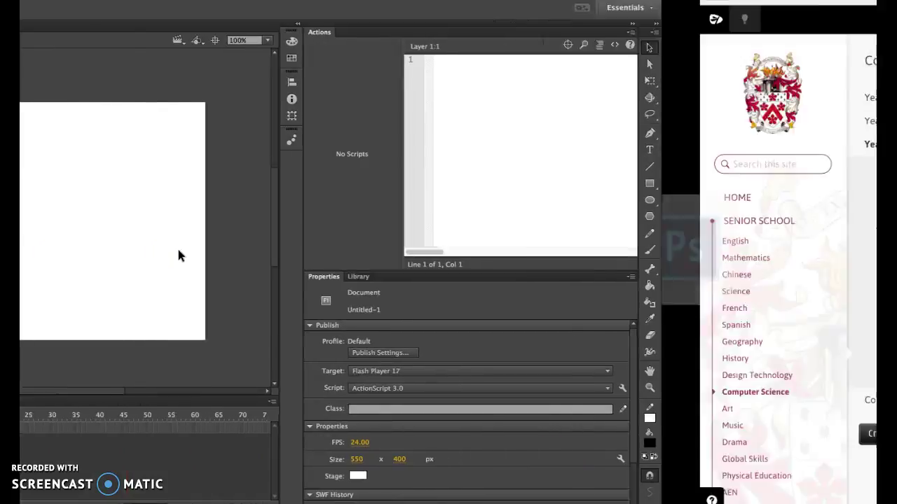
{"action": "left_click", "coordinate": [599, 353]}
{"action": "scroll", "coordinate": [600, 353], "scroll_direction": "down", "scroll_amount": 5}
{"action": "scroll", "coordinate": [599, 353], "scroll_direction": "down", "scroll_amount": 4}
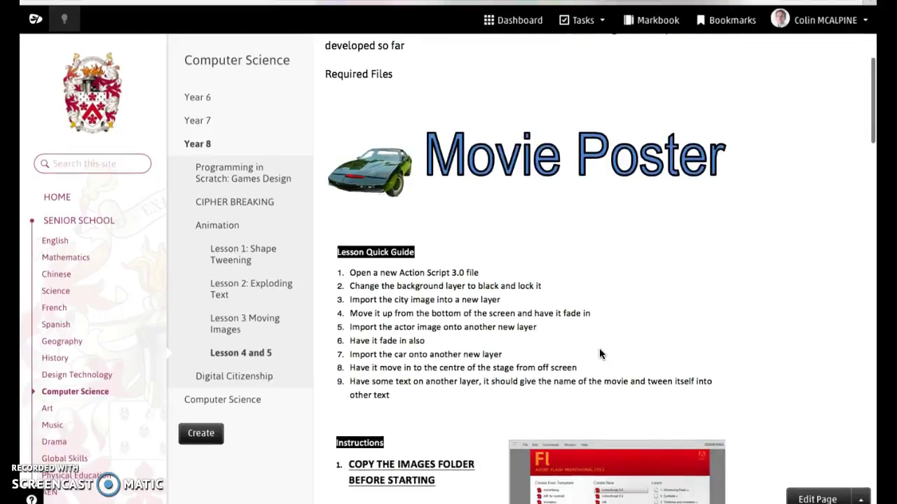
{"action": "scroll", "coordinate": [430, 287], "scroll_direction": "down", "scroll_amount": 1}
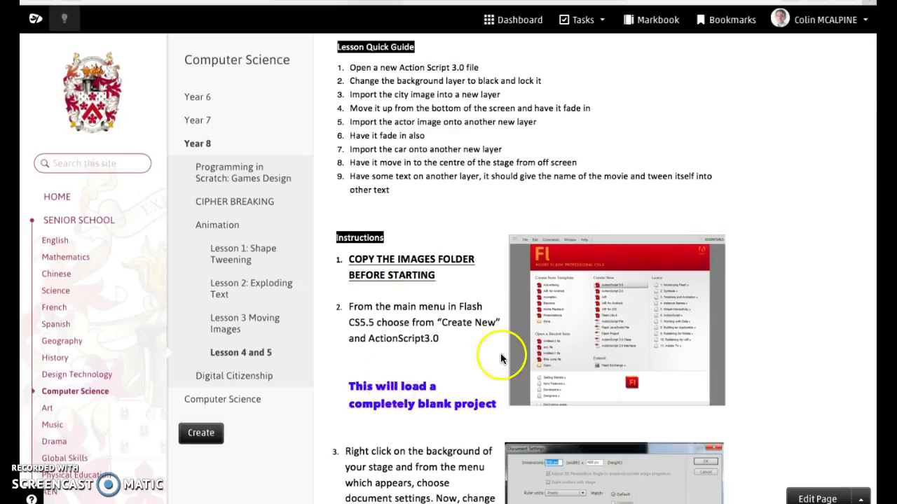
{"action": "scroll", "coordinate": [501, 358], "scroll_direction": "down", "scroll_amount": 1}
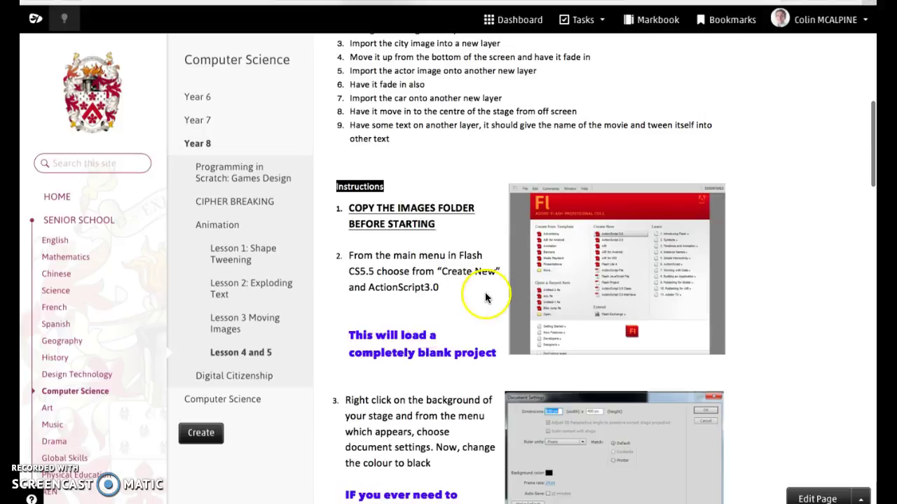
{"action": "scroll", "coordinate": [486, 298], "scroll_direction": "down", "scroll_amount": 1}
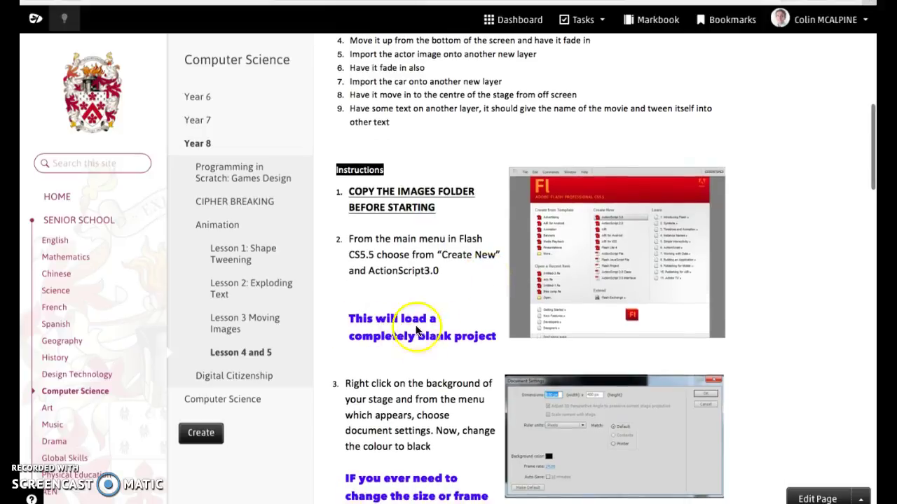
{"action": "scroll", "coordinate": [448, 339], "scroll_direction": "down", "scroll_amount": 1}
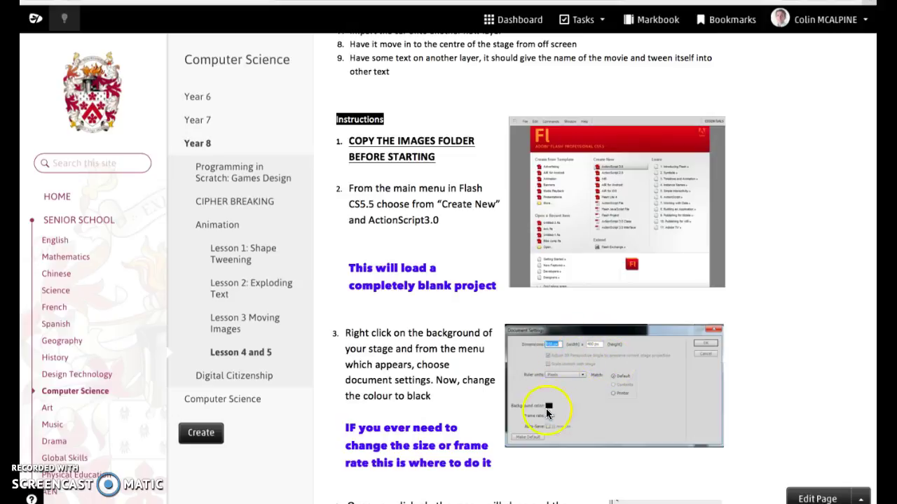
Switch to Flash and set the stage colour to black in the document settings
{"action": "key", "text": "super+Tab"}
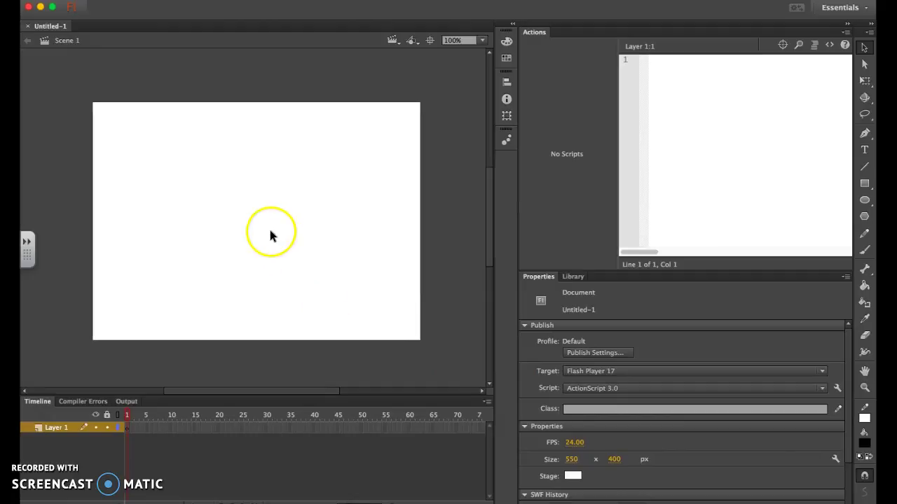
{"action": "right_click", "coordinate": [271, 235]}
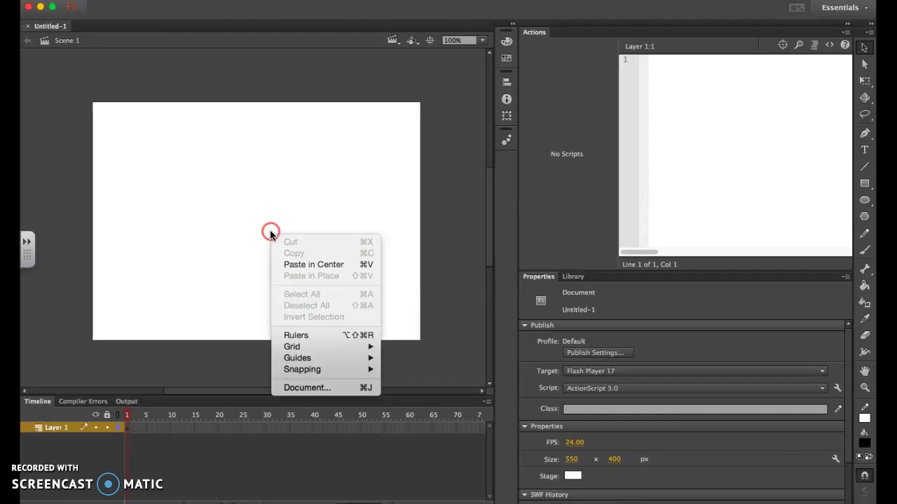
{"action": "left_click", "coordinate": [317, 388]}
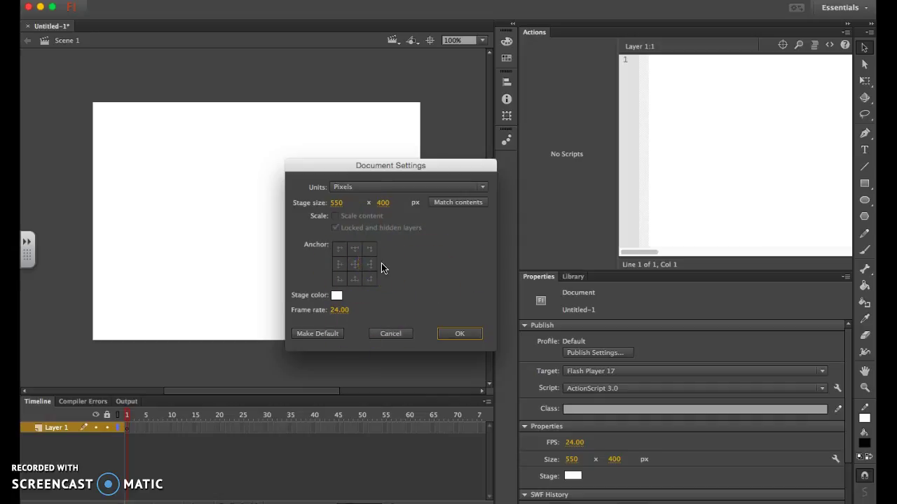
{"action": "left_click", "coordinate": [337, 295]}
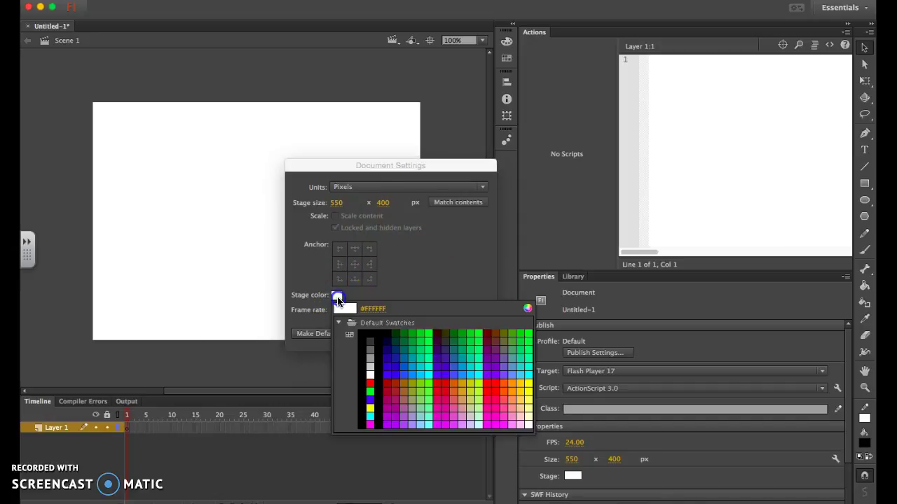
{"action": "left_click", "coordinate": [359, 335]}
{"action": "left_click", "coordinate": [454, 333]}
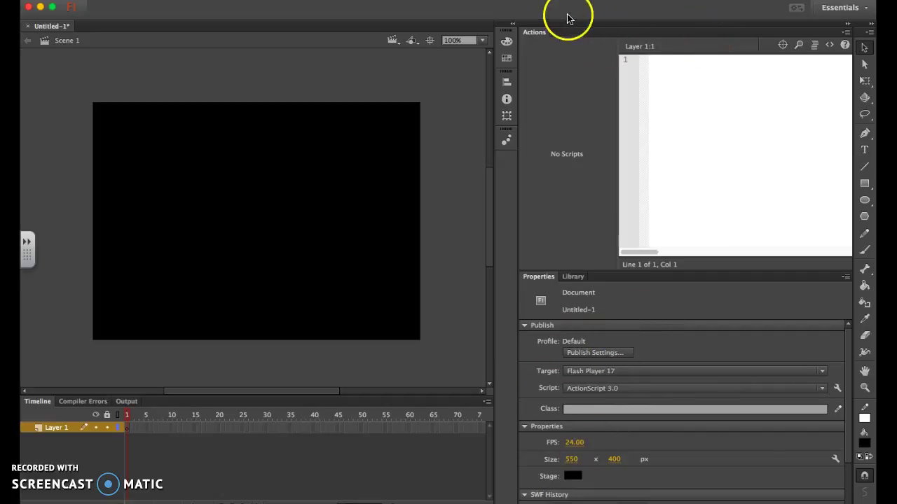
Collapse the Actions, Properties and Library panels to icons, and check that Properties and Library still open from them
{"action": "left_click", "coordinate": [848, 26]}
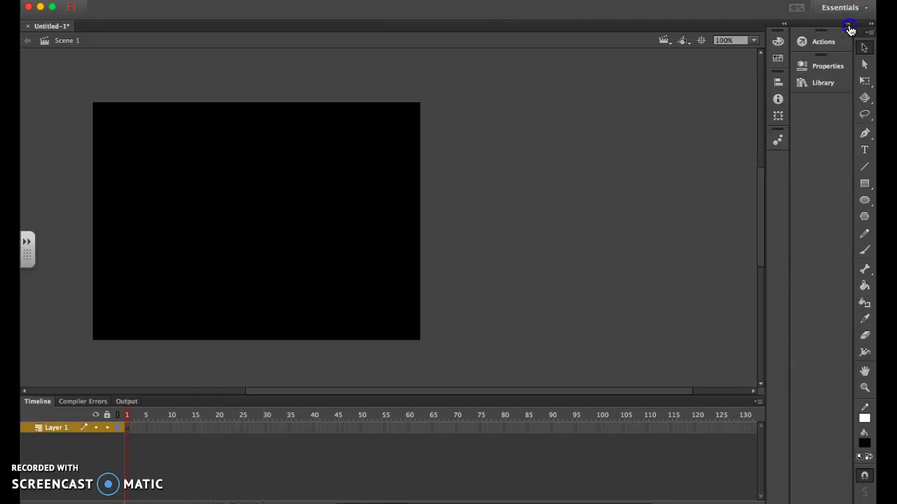
{"action": "left_click", "coordinate": [828, 68]}
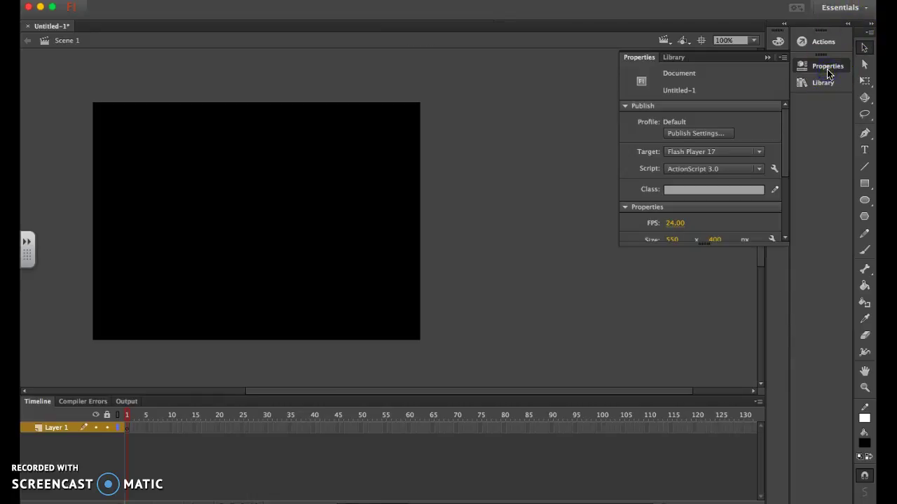
{"action": "left_click", "coordinate": [823, 83]}
{"action": "left_click", "coordinate": [826, 66]}
{"action": "left_click", "coordinate": [823, 117]}
Switch to the browser and read instructions 4 to 6 about renaming the layer and adding another
{"action": "key", "text": "super+Tab"}
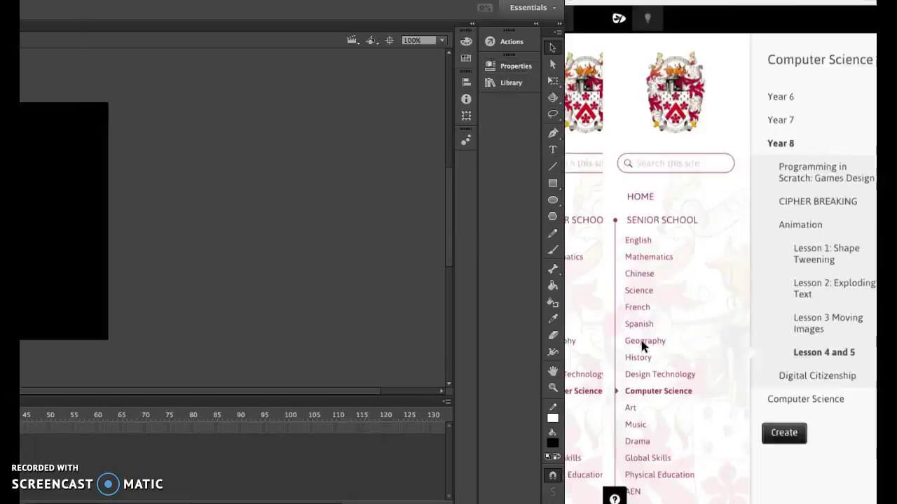
{"action": "scroll", "coordinate": [477, 345], "scroll_direction": "down", "scroll_amount": 5}
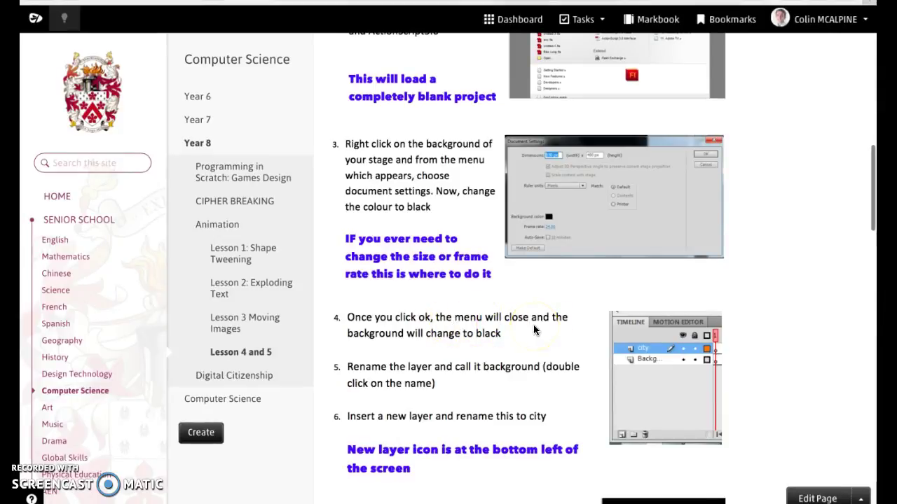
{"action": "scroll", "coordinate": [534, 330], "scroll_direction": "down", "scroll_amount": 3}
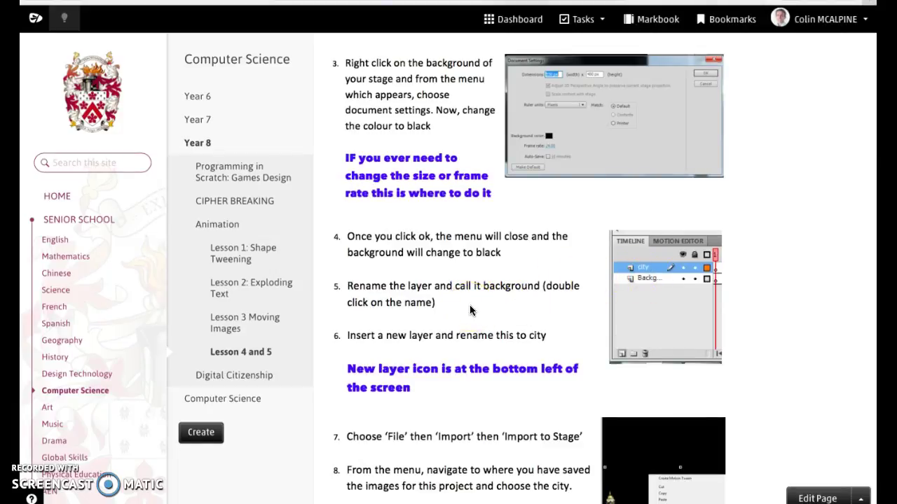
Switch to Flash and rename Layer 1 as background
{"action": "key", "text": "super+Tab"}
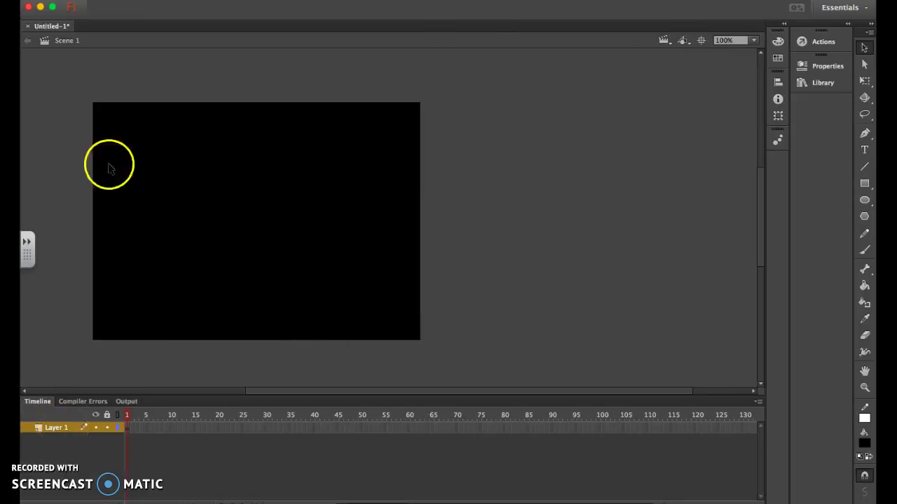
{"action": "left_click_drag", "start_coordinate": [144, 14], "coordinate": [150, 14]}
{"action": "left_click", "coordinate": [63, 430]}
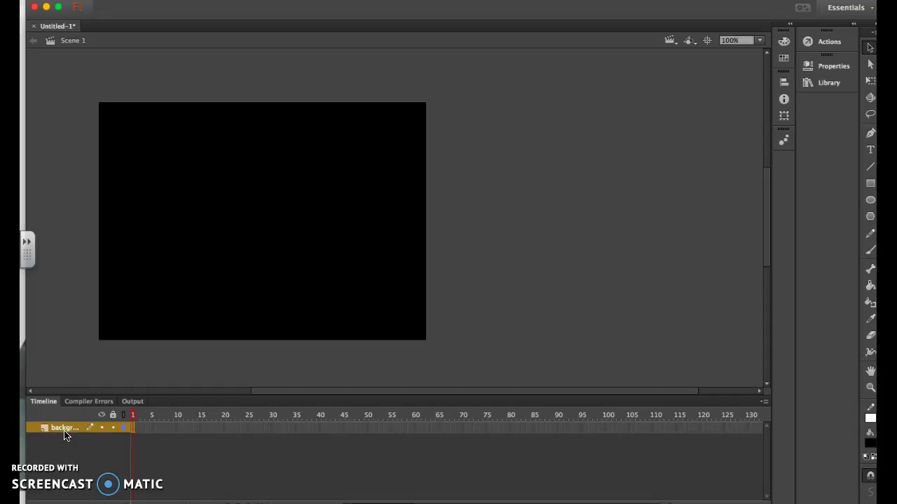
Check the lesson page's layer instructions, return to Flash, and add a layer named city above the background layer
{"action": "key", "text": "super+Tab"}
{"action": "scroll", "coordinate": [377, 352], "scroll_direction": "down", "scroll_amount": 1}
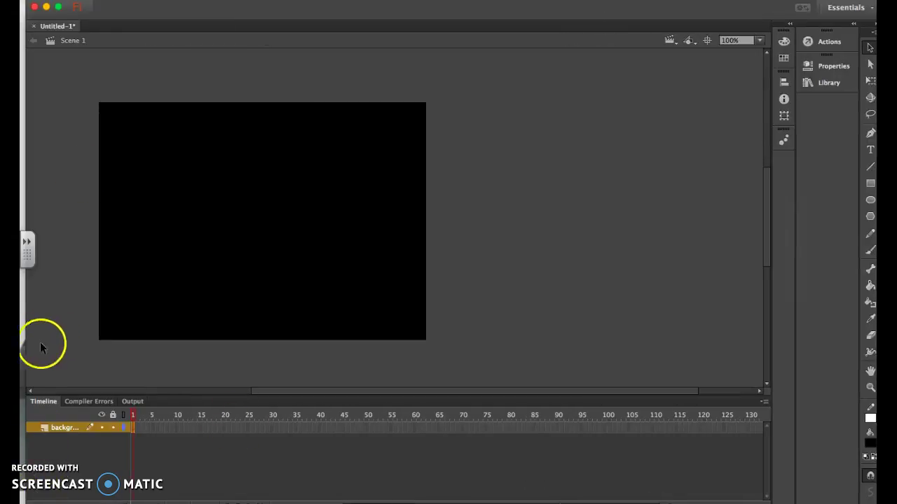
{"action": "left_click", "coordinate": [136, 16]}
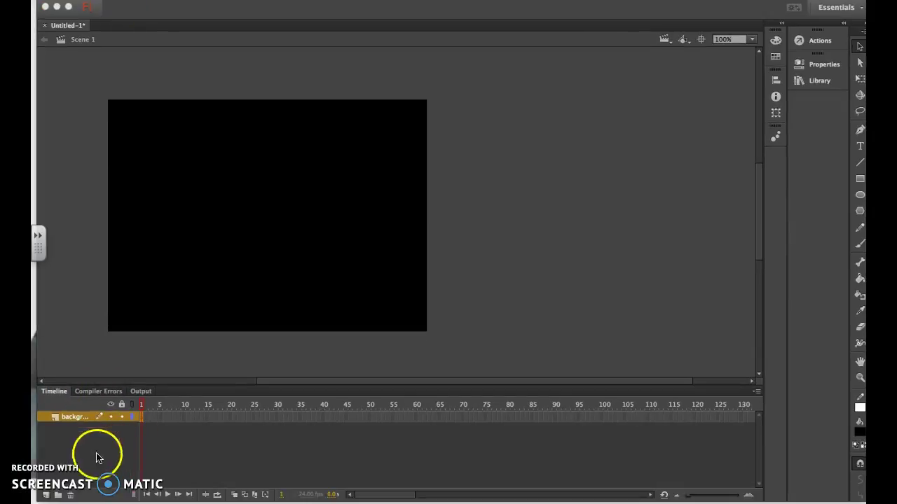
{"action": "left_click", "coordinate": [46, 496]}
{"action": "left_click", "coordinate": [75, 419]}
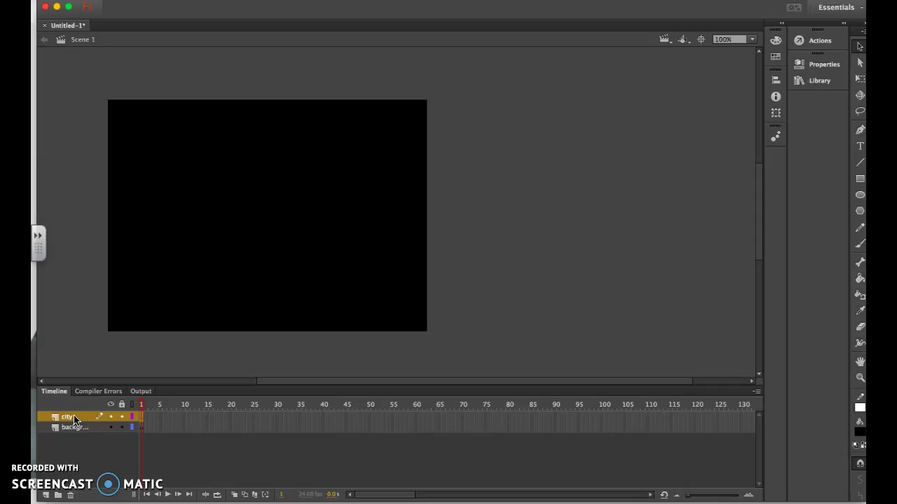
Switch to the browser and read instructions 7 to 9 about importing and resizing the city image
{"action": "key", "text": "super+Tab"}
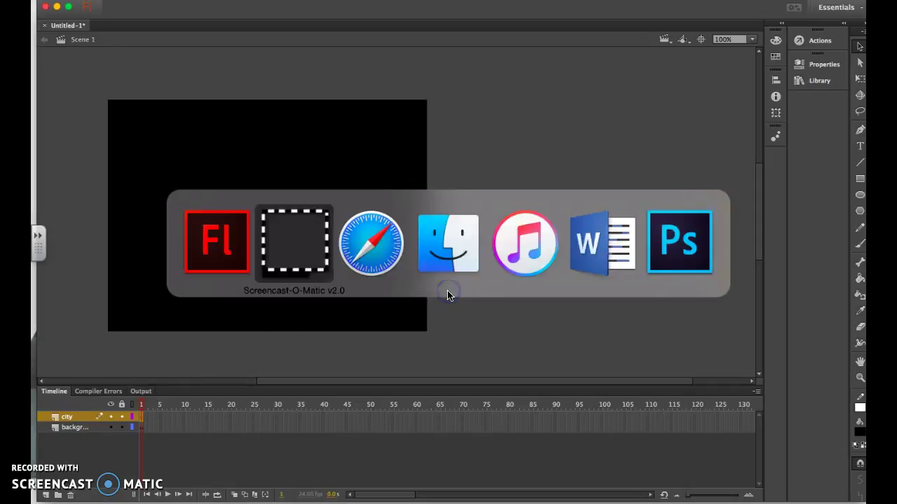
{"action": "key", "text": "super+Tab"}
{"action": "key", "text": "super+Tab"}
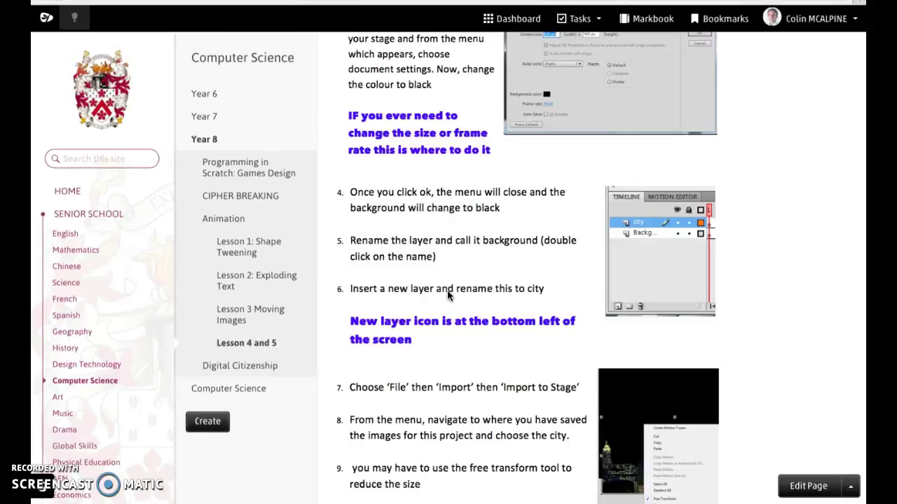
{"action": "scroll", "coordinate": [500, 302], "scroll_direction": "down", "scroll_amount": 2}
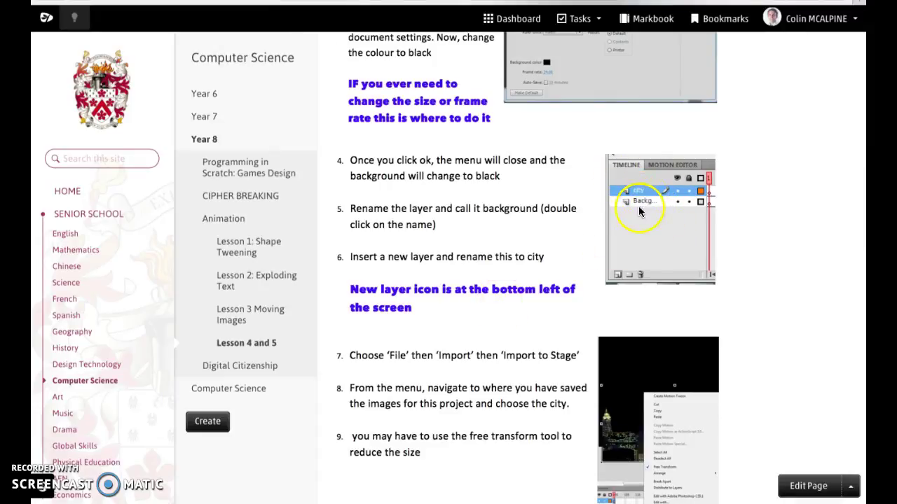
{"action": "scroll", "coordinate": [525, 308], "scroll_direction": "down", "scroll_amount": 3}
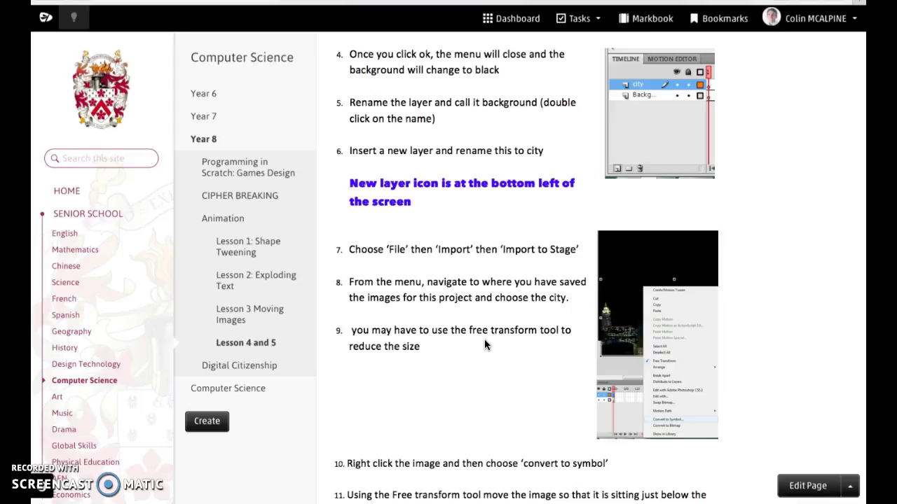
Switch to Flash and open the Import to Stage dialog for the city layer
{"action": "key", "text": "super+Tab"}
{"action": "key", "text": "super+Tab"}
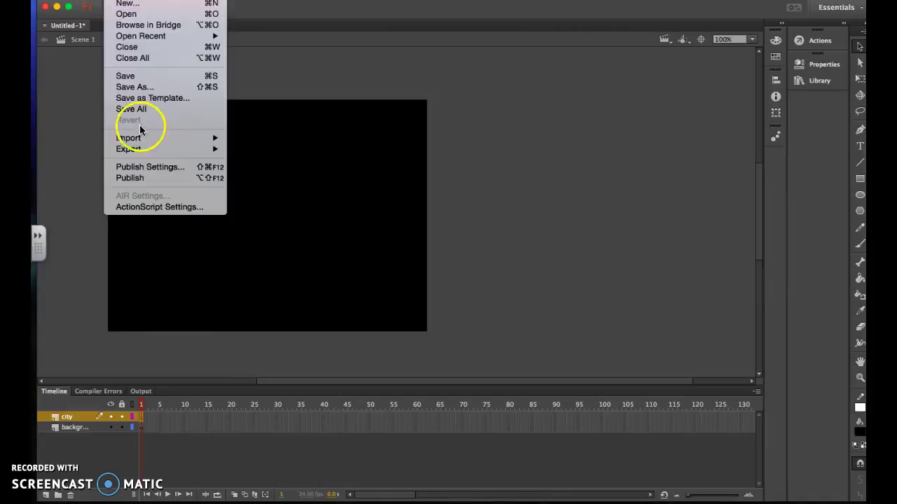
{"action": "mouse_move", "coordinate": [170, 139]}
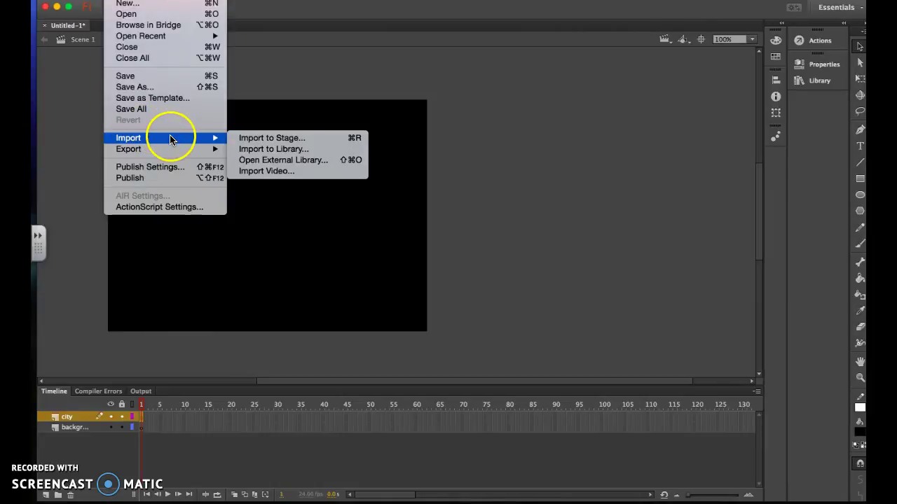
{"action": "left_click", "coordinate": [259, 141]}
Switch to the browser and recheck the lesson page's instructions on importing the city image
{"action": "key", "text": "super+Tab"}
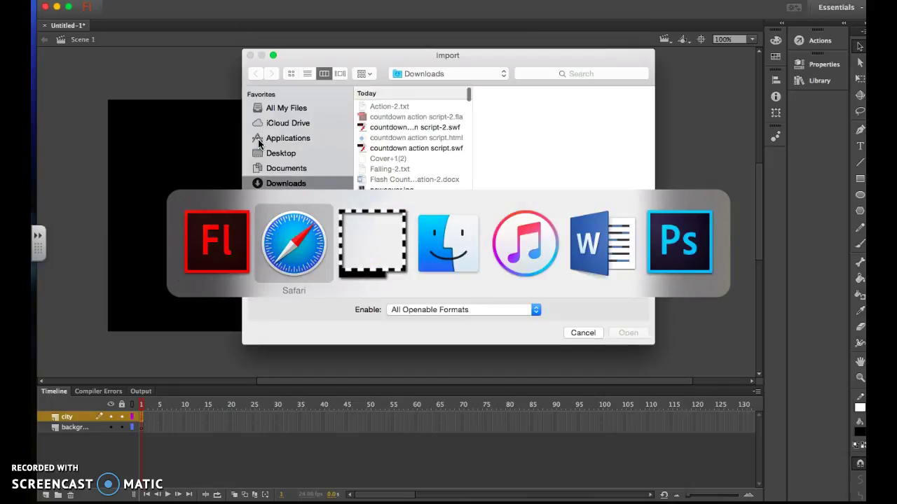
{"action": "key", "text": "super+shift+Tab"}
{"action": "key", "text": "super+shift+Tab"}
{"action": "key", "text": "super+shift+Tab"}
{"action": "key", "text": "super+shift+Tab"}
{"action": "key", "text": "super+shift+Tab"}
{"action": "key", "text": "super+shift+Tab"}
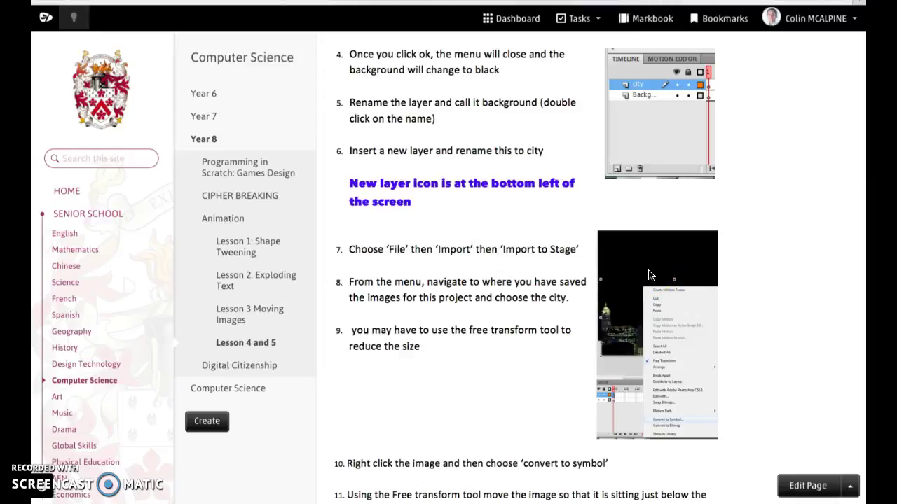
Return to Flash and import new york.png from the Desktop folder onto the stage
{"action": "key", "text": "super+Tab"}
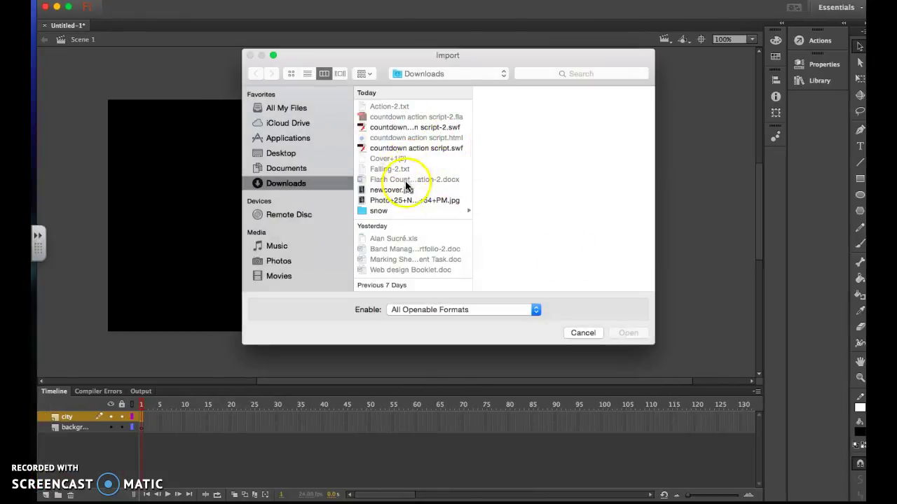
{"action": "left_click", "coordinate": [284, 153]}
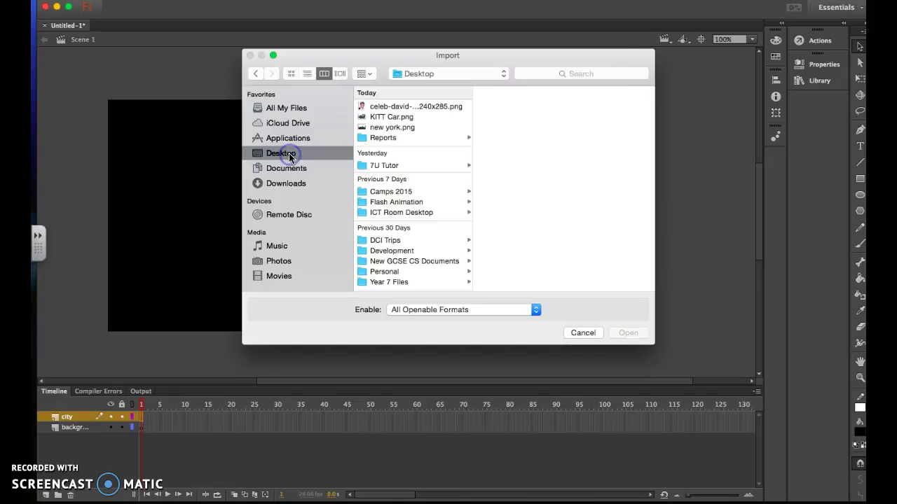
{"action": "left_click", "coordinate": [384, 127]}
{"action": "left_click", "coordinate": [625, 332]}
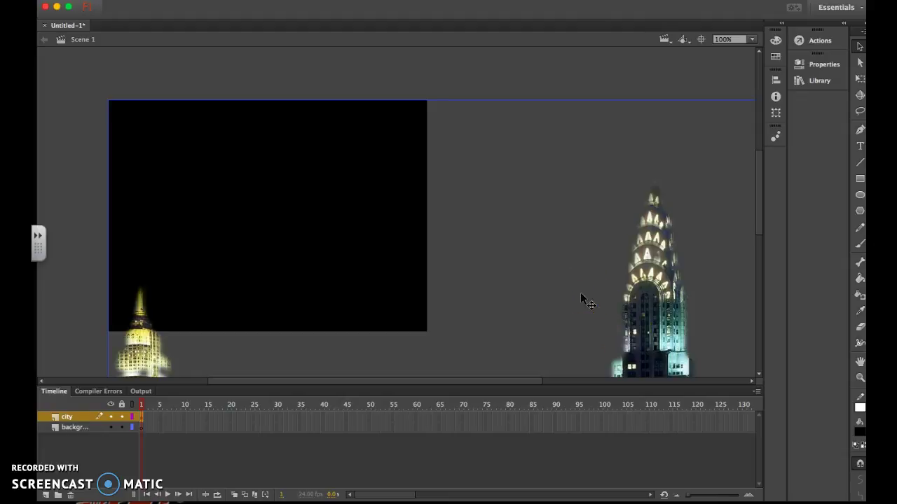
Shrink the city image with Free Transform to about the stage's width and align it with the stage's bottom and right edges
{"action": "scroll", "coordinate": [581, 295], "scroll_direction": "down", "scroll_amount": 2}
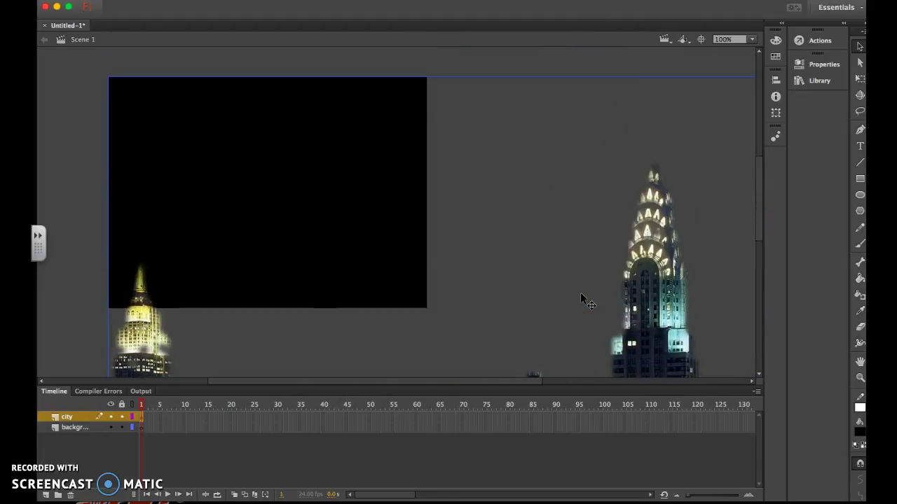
{"action": "left_click", "coordinate": [862, 82]}
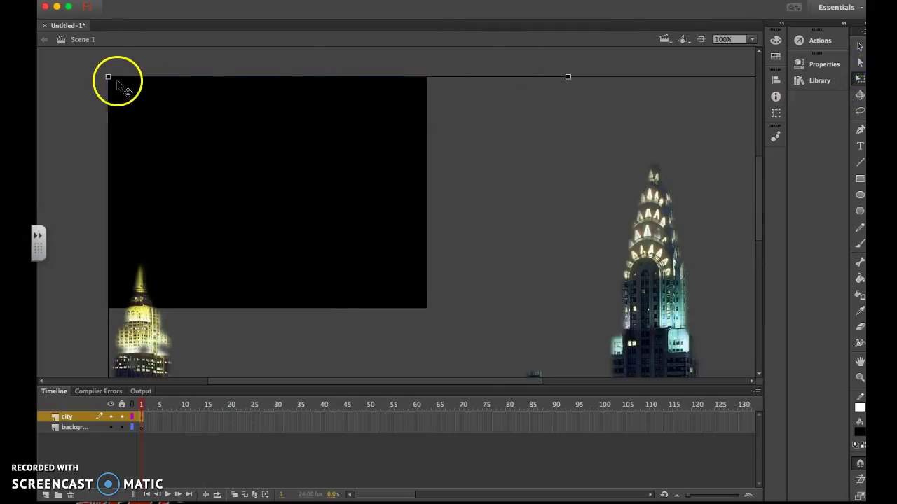
{"action": "left_click_drag", "start_coordinate": [109, 77], "coordinate": [354, 238]}
{"action": "left_click_drag", "start_coordinate": [602, 328], "coordinate": [364, 181]}
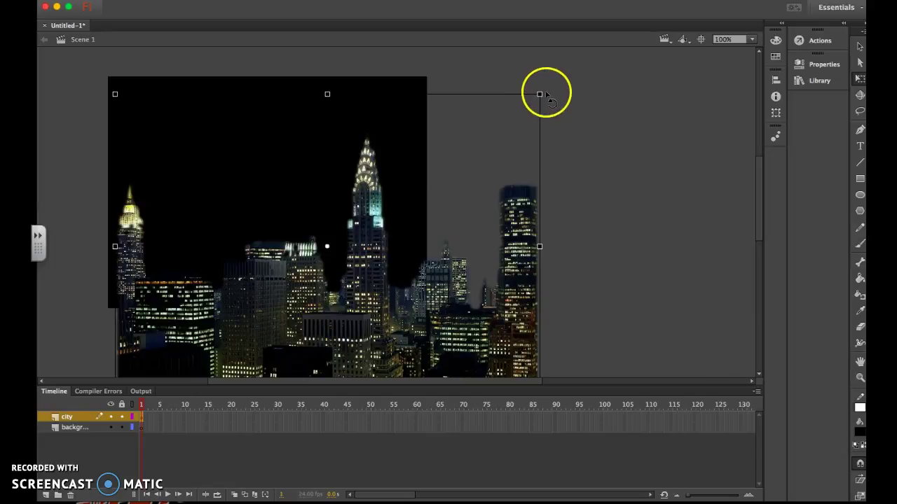
{"action": "left_click_drag", "start_coordinate": [541, 93], "coordinate": [483, 139]}
{"action": "left_click_drag", "start_coordinate": [425, 234], "coordinate": [337, 252]}
{"action": "left_click_drag", "start_coordinate": [420, 203], "coordinate": [426, 204]}
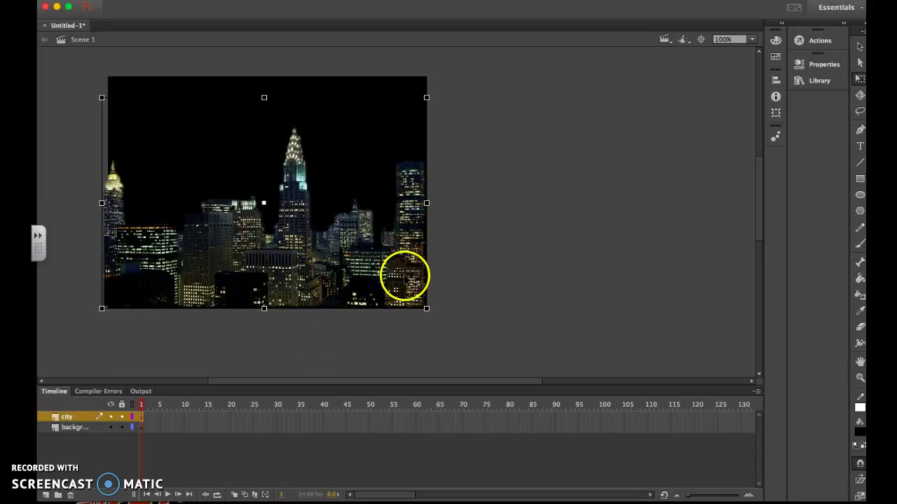
Switch to the browser and read instructions 10 to 13 about the symbol conversion and motion tween
{"action": "key", "text": "super+Tab"}
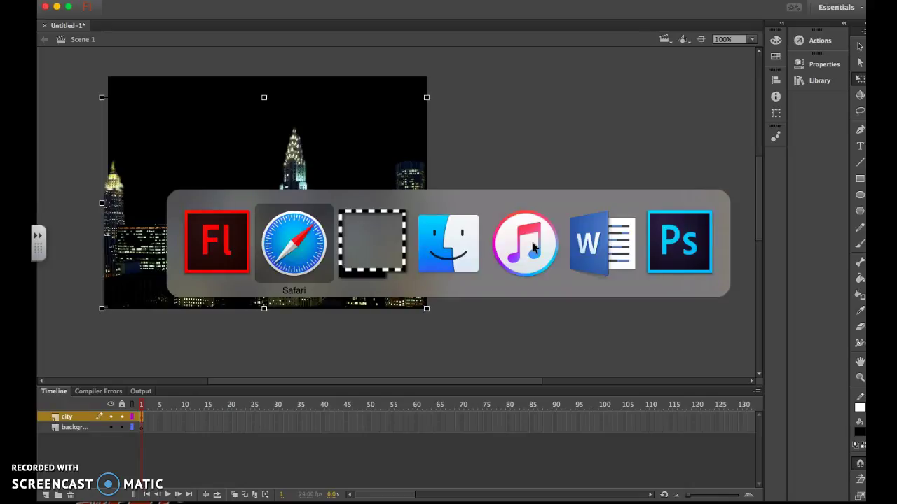
{"action": "scroll", "coordinate": [532, 247], "scroll_direction": "down", "scroll_amount": 3}
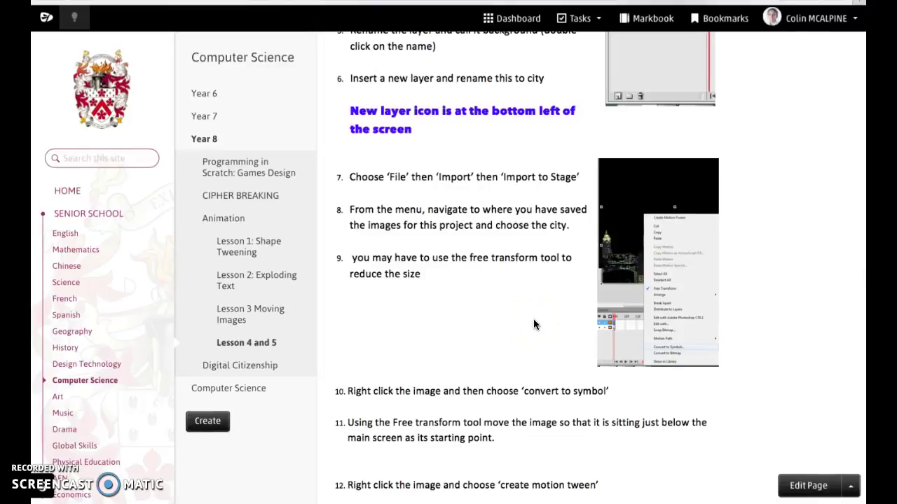
{"action": "scroll", "coordinate": [533, 323], "scroll_direction": "down", "scroll_amount": 2}
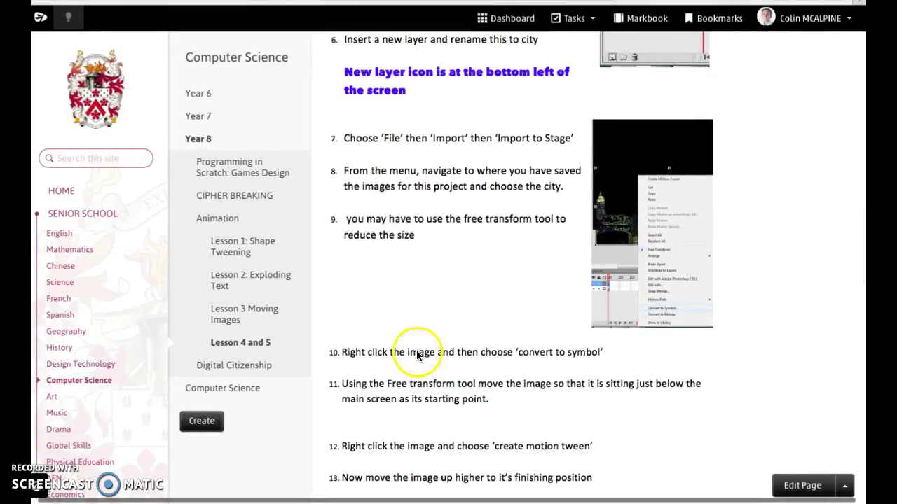
{"action": "scroll", "coordinate": [559, 363], "scroll_direction": "down", "scroll_amount": 1}
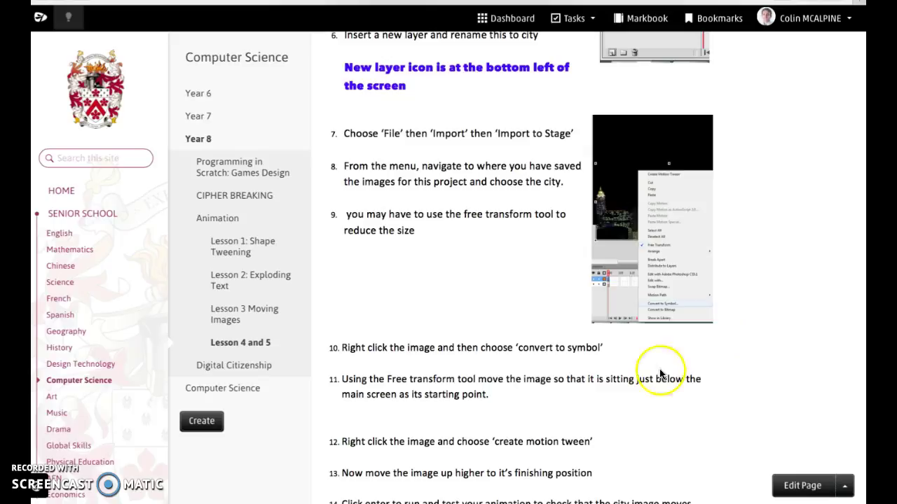
Switch to Flash and convert the city image to a Movie Clip symbol named City Symbol
{"action": "key", "text": "ctrl+Left"}
{"action": "right_click", "coordinate": [295, 263]}
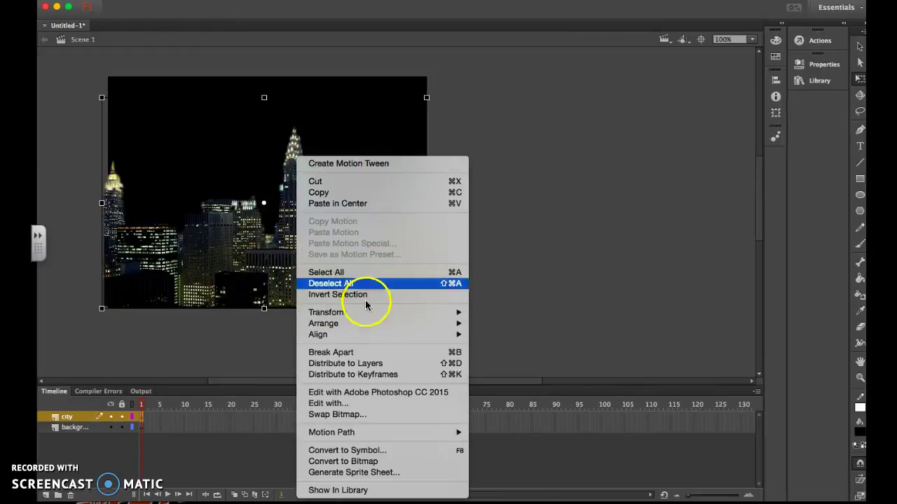
{"action": "left_click", "coordinate": [371, 451]}
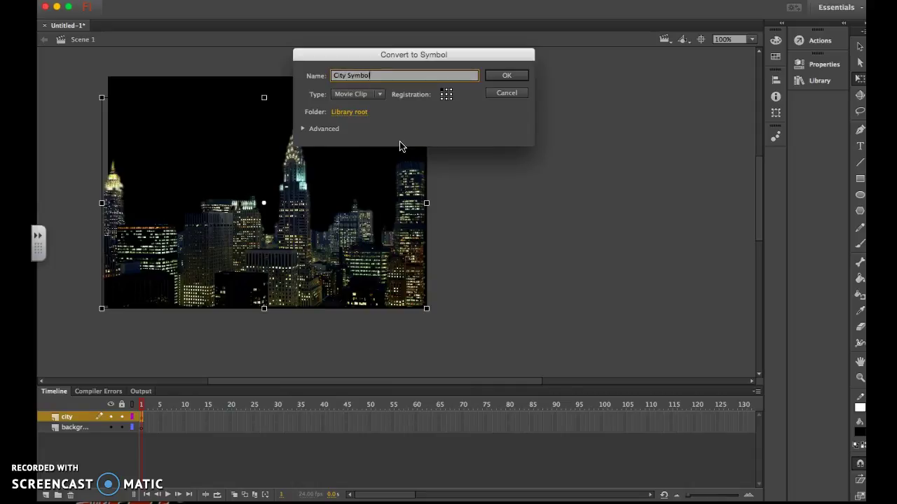
{"action": "type", "text": "City Symbol"}
{"action": "key", "text": "Return"}
{"action": "left_click", "coordinate": [120, 190]}
{"action": "left_click", "coordinate": [91, 407]}
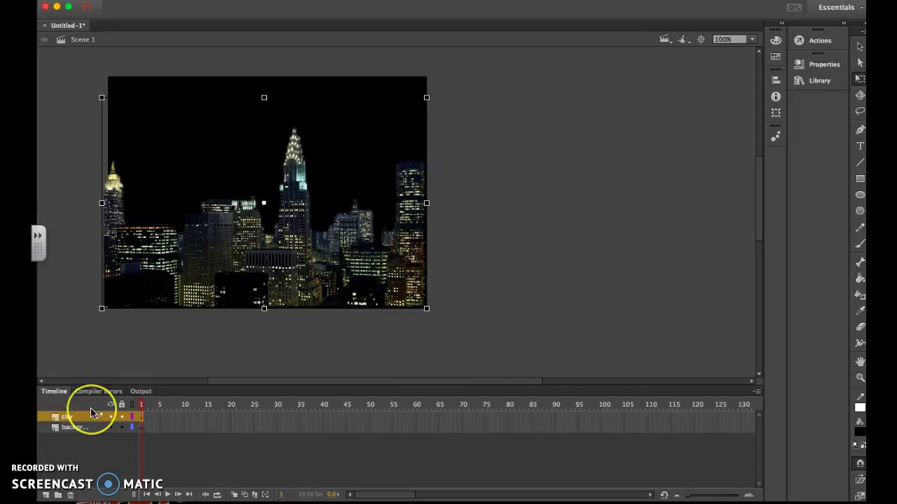
Switch to the browser and read instruction 11 about the city image's starting position
{"action": "key", "text": "super+Tab"}
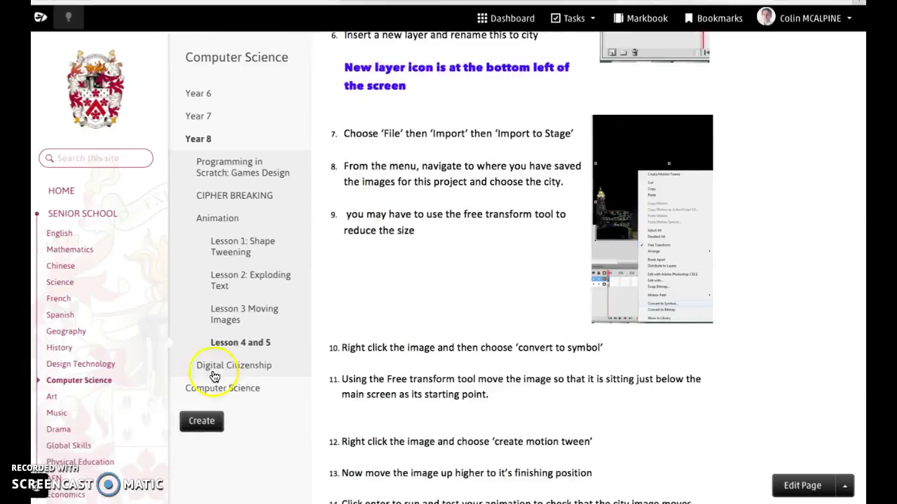
{"action": "scroll", "coordinate": [429, 313], "scroll_direction": "down", "scroll_amount": 1}
{"action": "scroll", "coordinate": [490, 336], "scroll_direction": "down", "scroll_amount": 1}
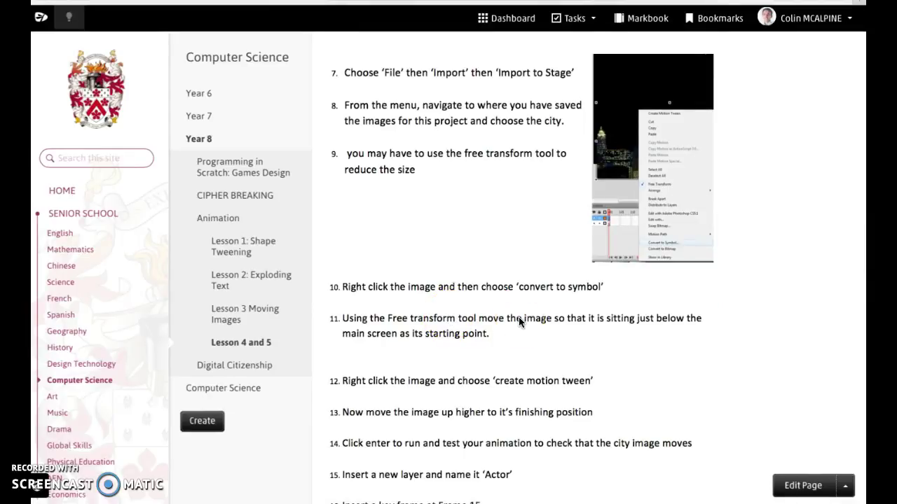
{"action": "scroll", "coordinate": [518, 318], "scroll_direction": "down", "scroll_amount": 1}
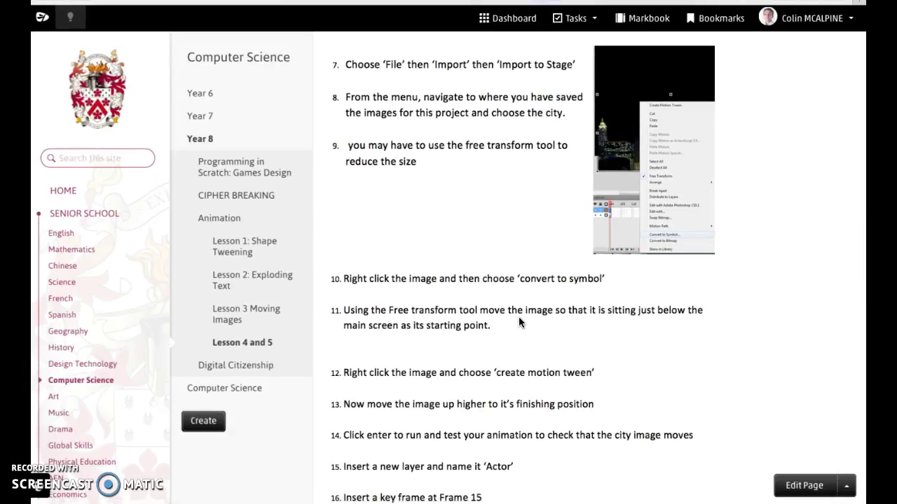
{"action": "scroll", "coordinate": [519, 320], "scroll_direction": "down", "scroll_amount": 1}
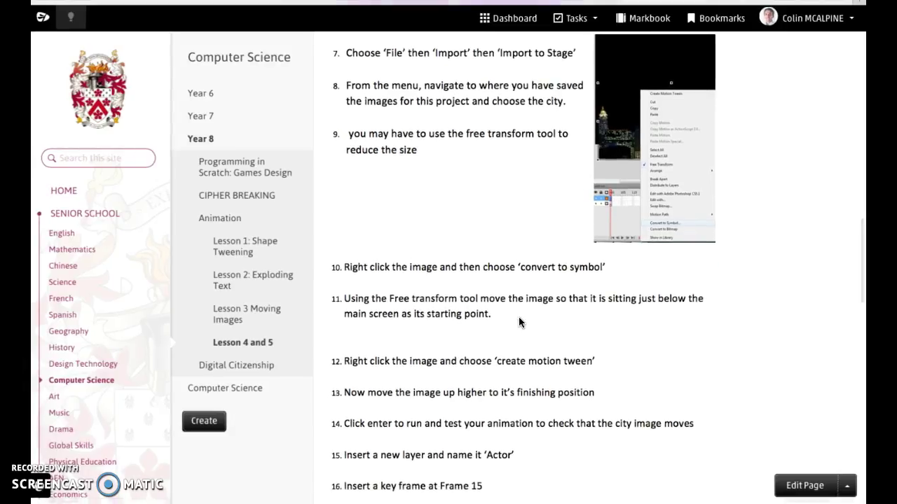
Switch to Flash and move the city symbol down so its lower part hangs below the stage as the starting position
{"action": "key", "text": "ctrl+Left"}
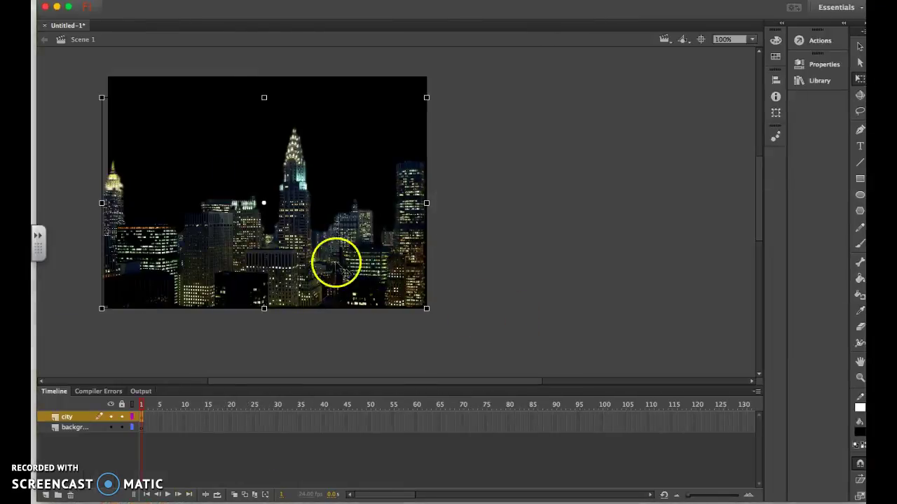
{"action": "left_click_drag", "start_coordinate": [302, 263], "coordinate": [308, 339]}
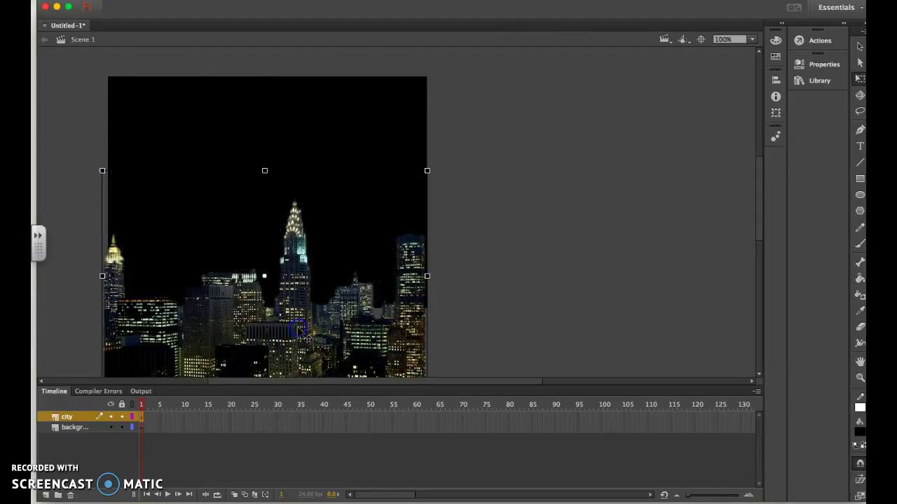
{"action": "scroll", "coordinate": [536, 266], "scroll_direction": "down", "scroll_amount": 4}
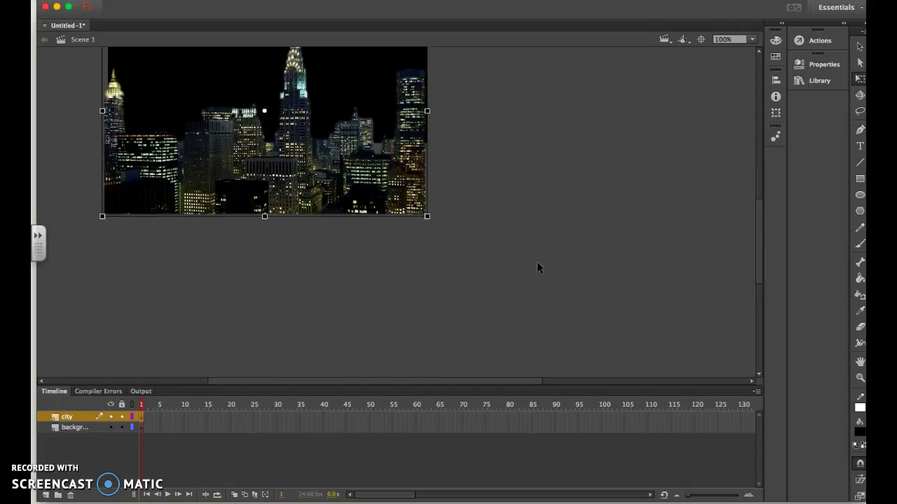
{"action": "scroll", "coordinate": [494, 175], "scroll_direction": "up", "scroll_amount": 6}
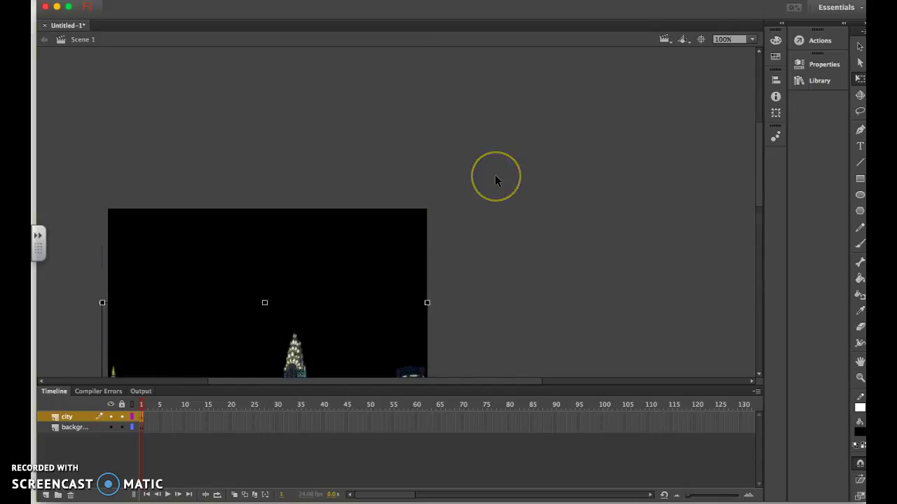
{"action": "scroll", "coordinate": [495, 174], "scroll_direction": "up", "scroll_amount": 2}
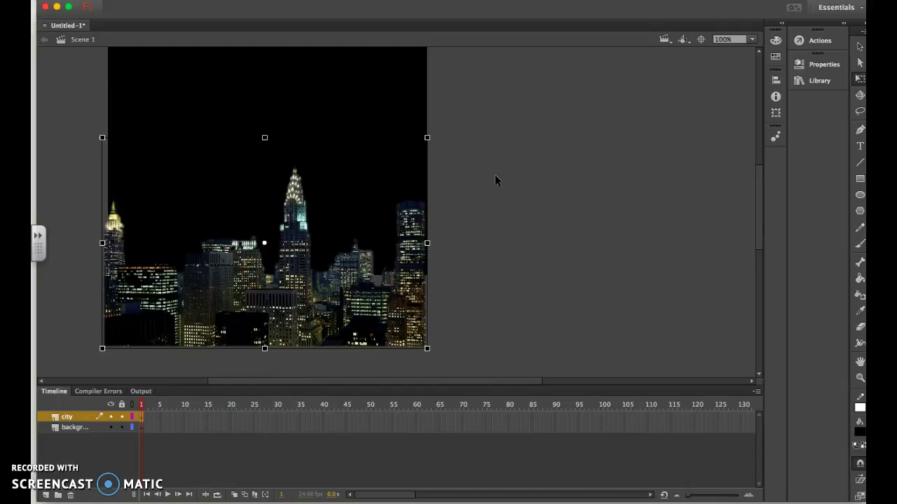
Check the lesson page's motion tween instruction, return to Flash, and create a motion tween on the city symbol
{"action": "key", "text": "super+Tab"}
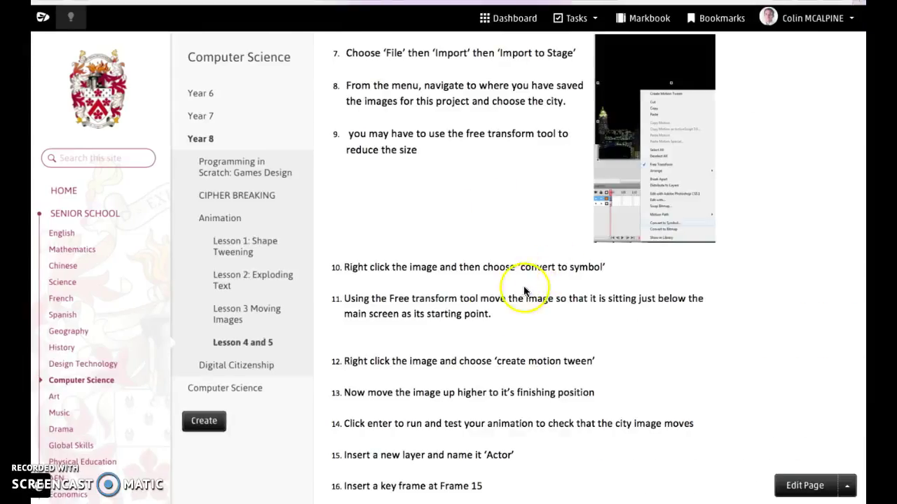
{"action": "scroll", "coordinate": [505, 344], "scroll_direction": "down", "scroll_amount": 1}
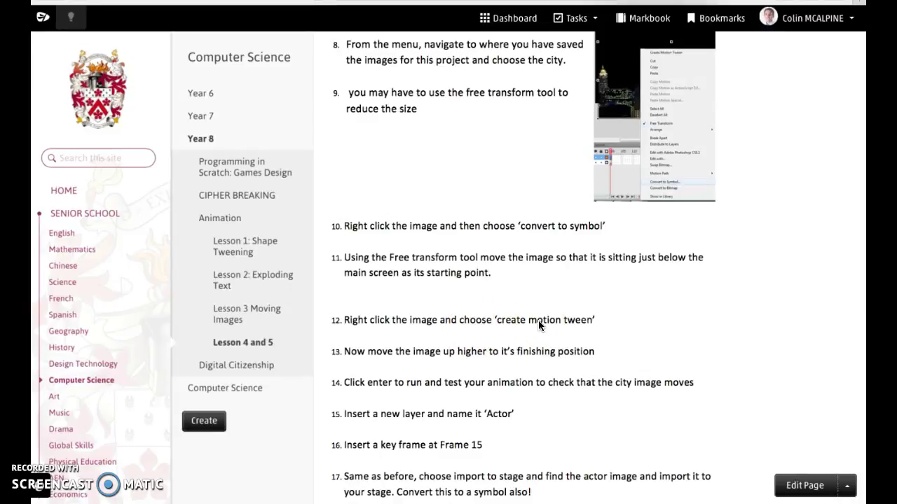
{"action": "key", "text": "super+Tab"}
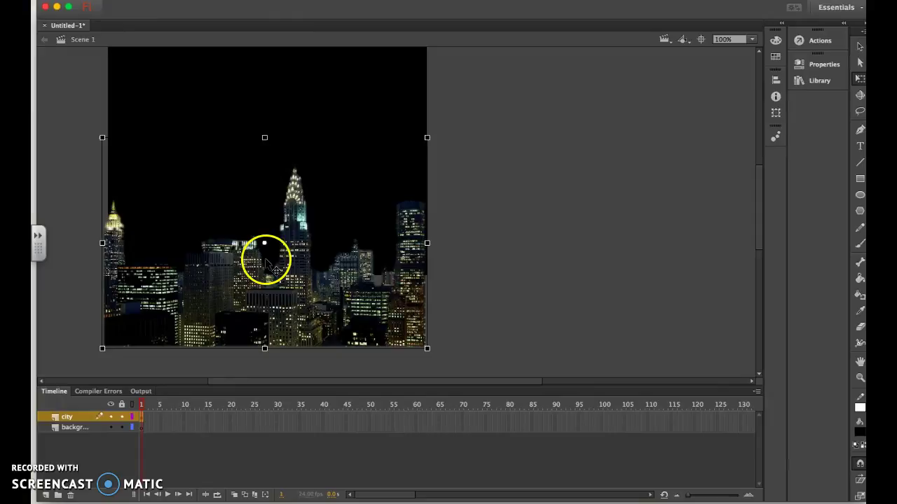
{"action": "right_click", "coordinate": [279, 284]}
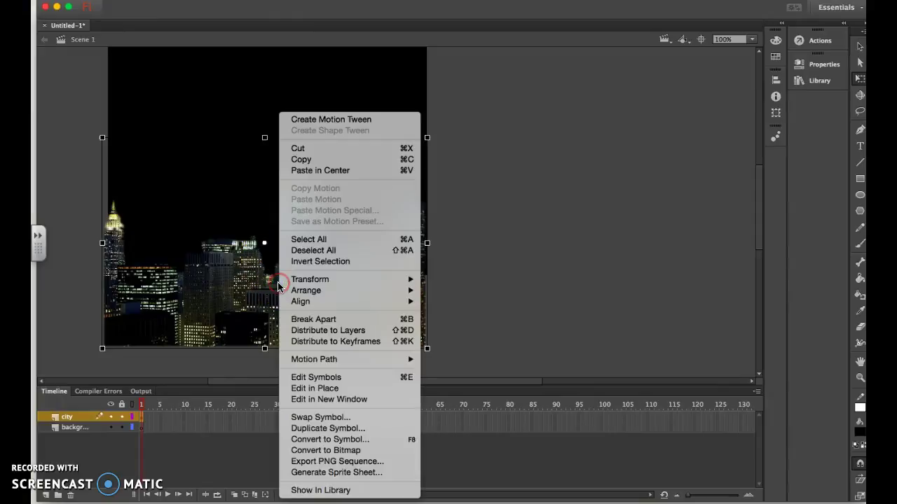
{"action": "left_click", "coordinate": [363, 121]}
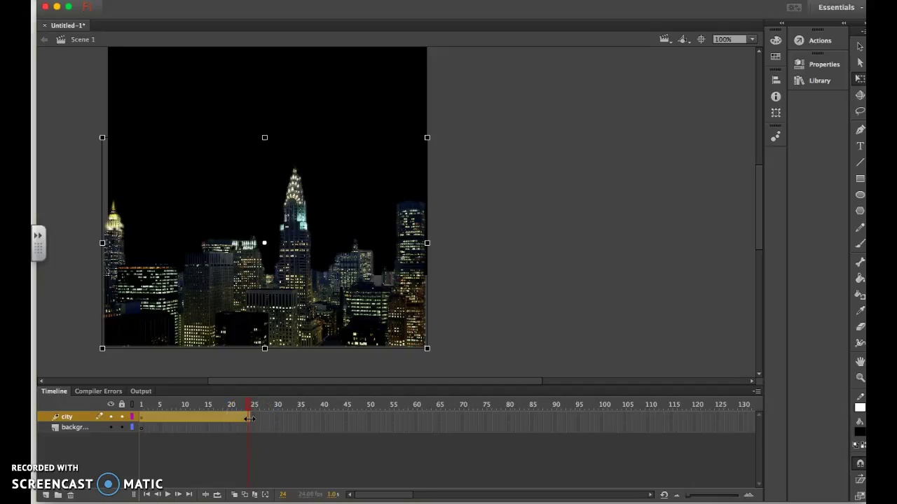
Move the city symbol straight up to the stage's bottom edge at frame 24 and test the movie
{"action": "left_click", "coordinate": [280, 297]}
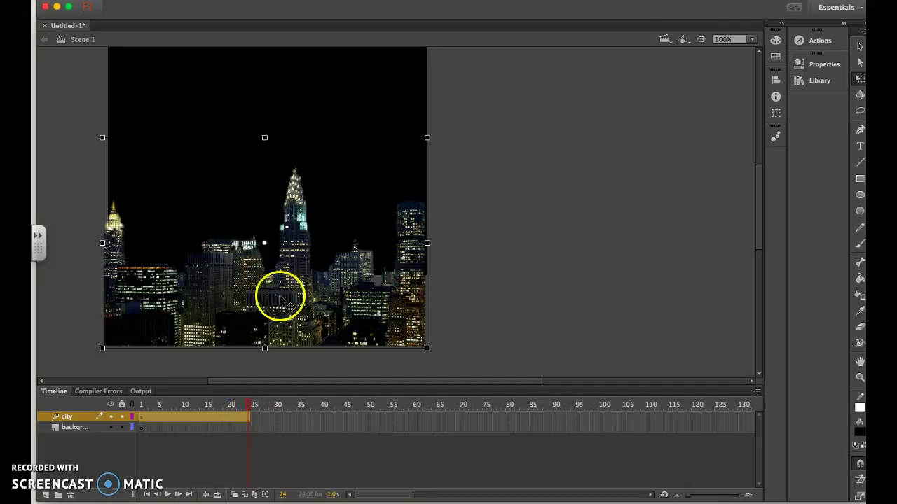
{"action": "left_click_drag", "start_coordinate": [297, 302], "coordinate": [294, 230]}
{"action": "mouse_move", "coordinate": [267, 187]}
{"action": "left_mouse_down"}
{"action": "mouse_move", "coordinate": [275, 234]}
{"action": "mouse_move", "coordinate": [270, 227]}
{"action": "left_mouse_up"}
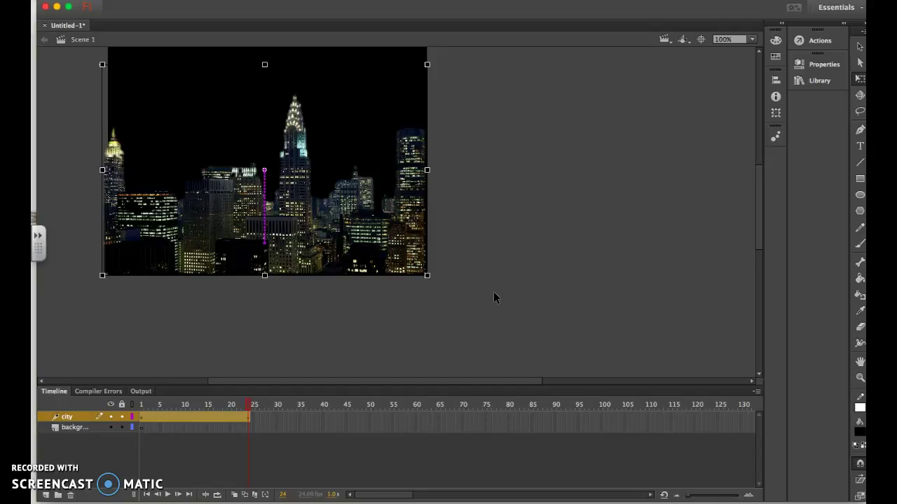
{"action": "key", "text": "super+Return"}
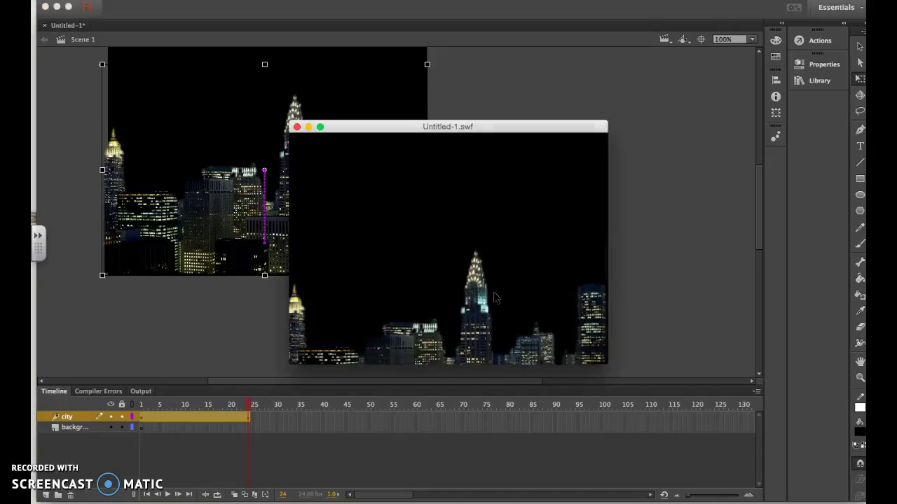
Extend the city layer's motion tween span to frame 48, test the movie again, and close the preview
{"action": "left_click", "coordinate": [380, 211]}
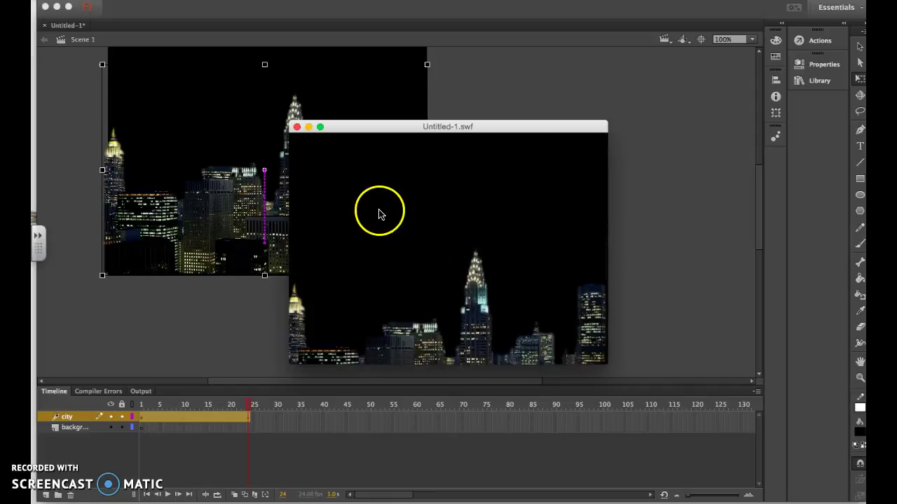
{"action": "left_click", "coordinate": [351, 156]}
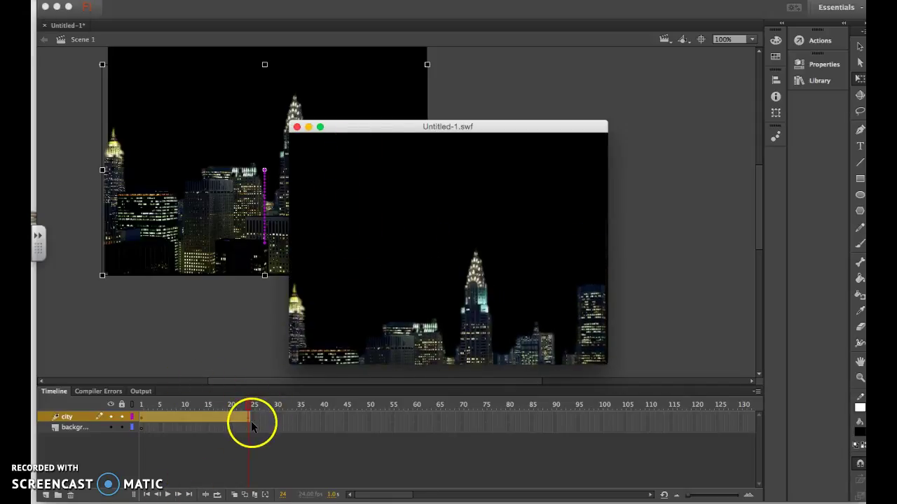
{"action": "left_click", "coordinate": [297, 127]}
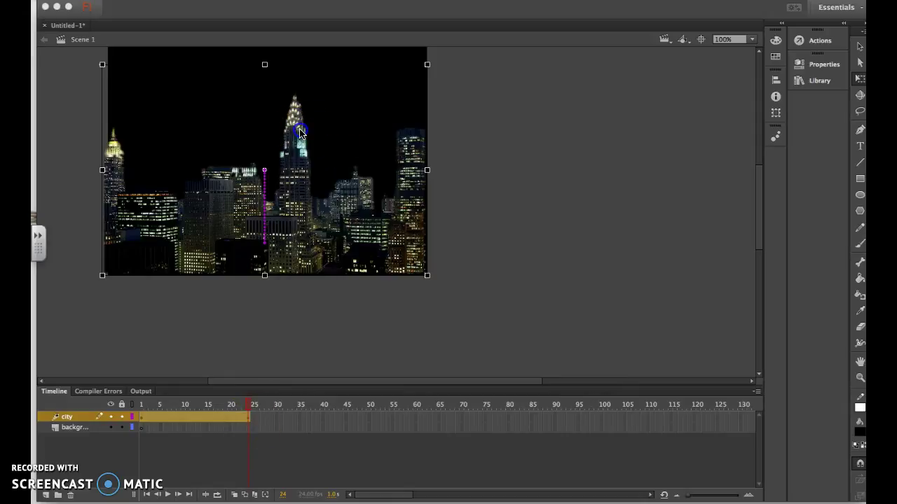
{"action": "left_click_drag", "start_coordinate": [246, 416], "coordinate": [360, 419]}
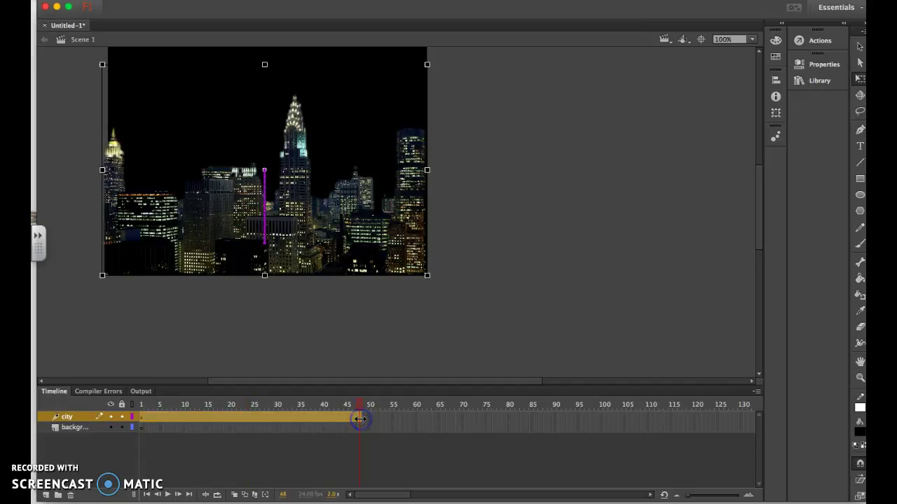
{"action": "key", "text": "super+Return"}
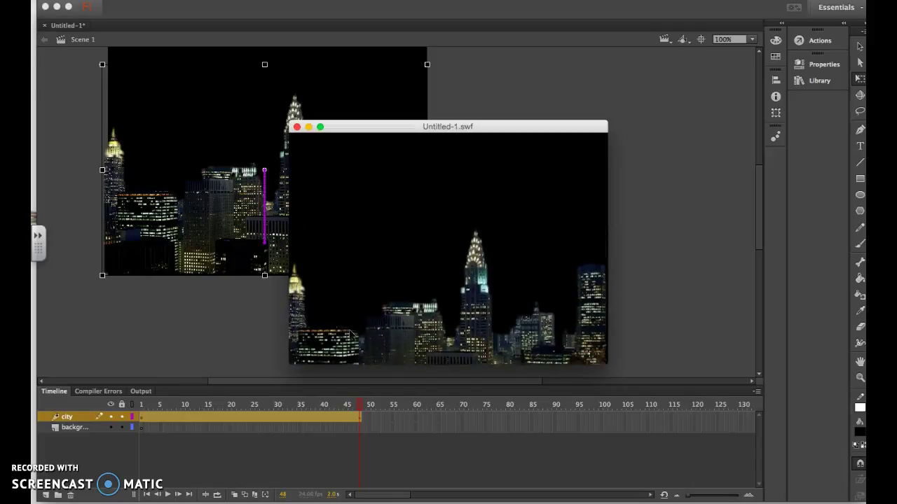
{"action": "left_click", "coordinate": [296, 127]}
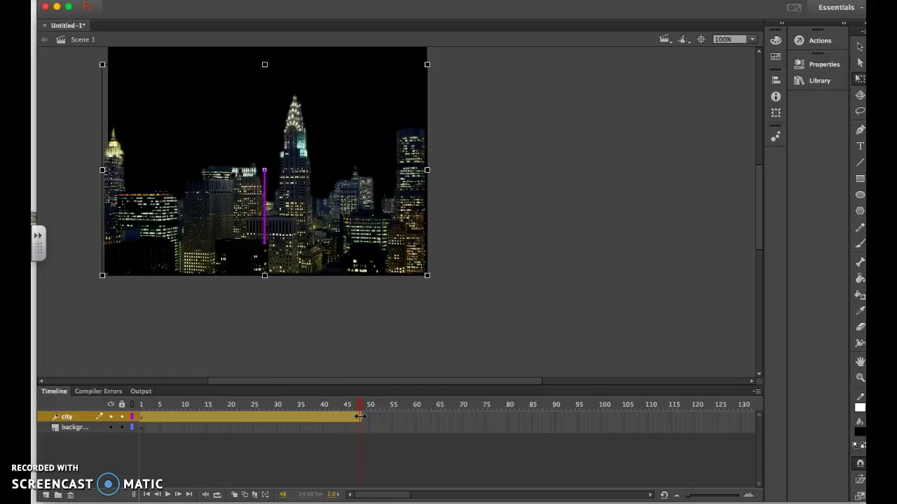
{"action": "left_click", "coordinate": [321, 419]}
{"action": "left_click", "coordinate": [140, 461]}
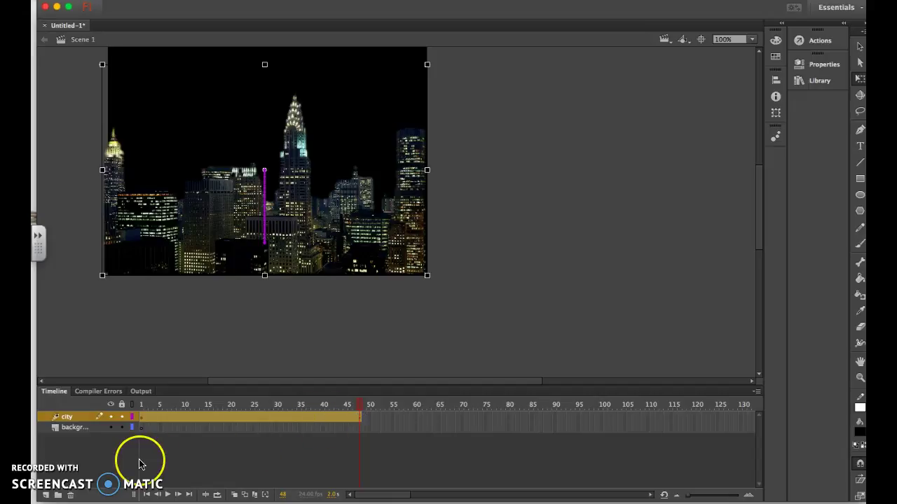